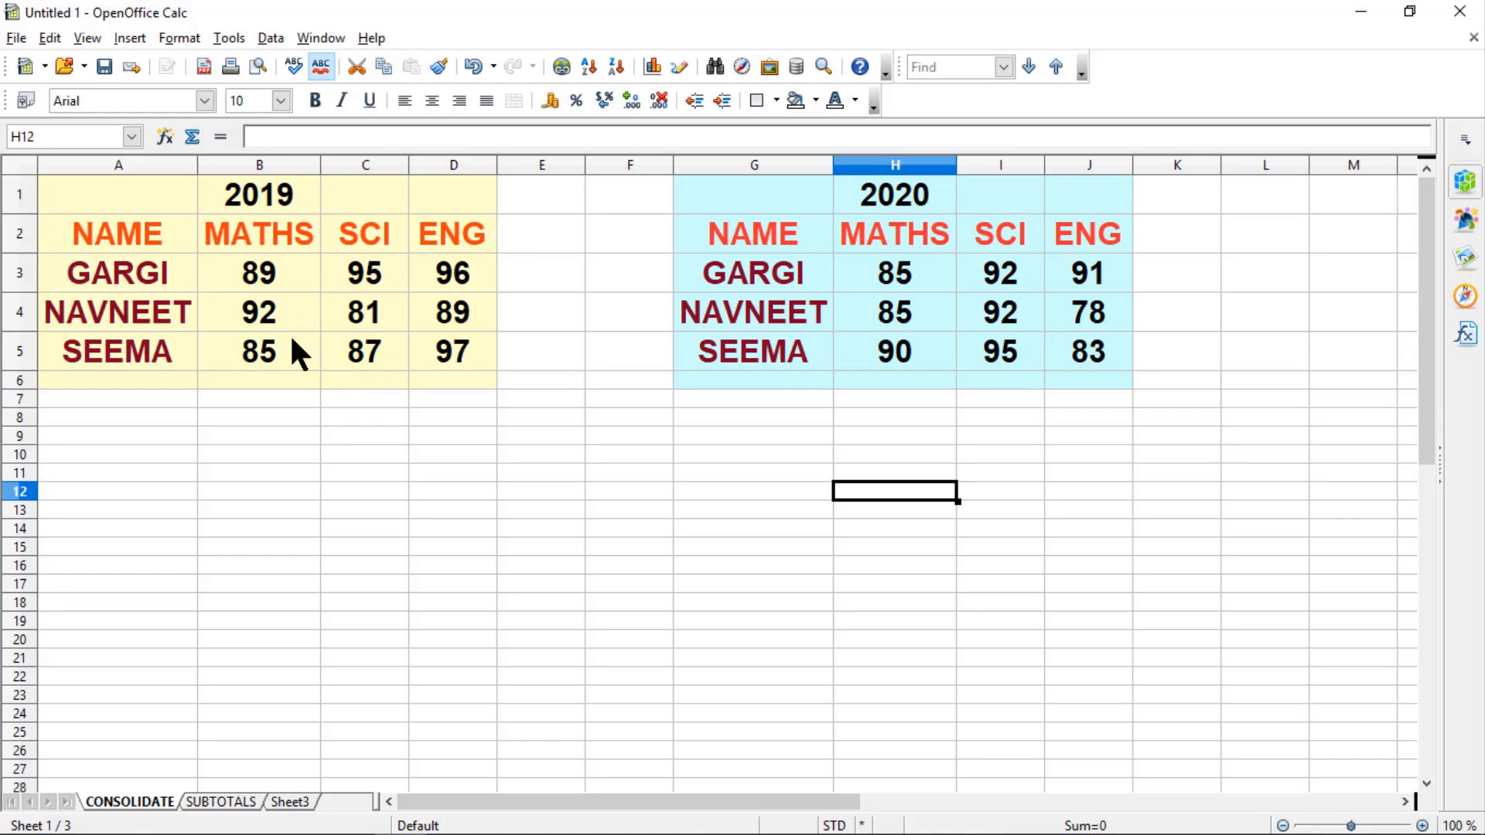
Step: Name the 2019 marks table in A2:D5 as set1
{"action": "left_click_drag", "start_coordinate": [68, 228], "coordinate": [458, 352]}
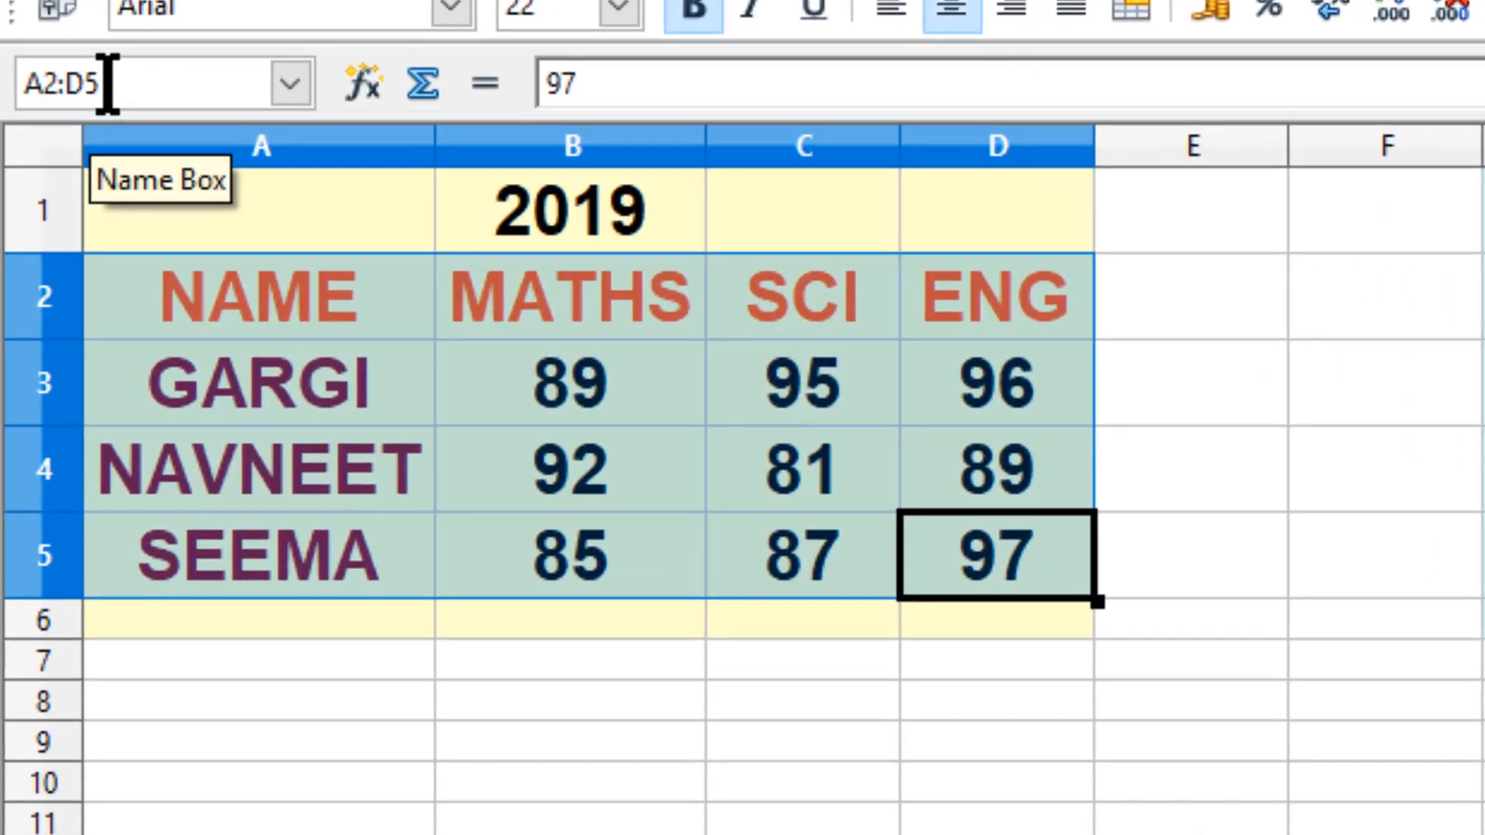
{"action": "left_click_drag", "start_coordinate": [104, 83], "coordinate": [4, 83]}
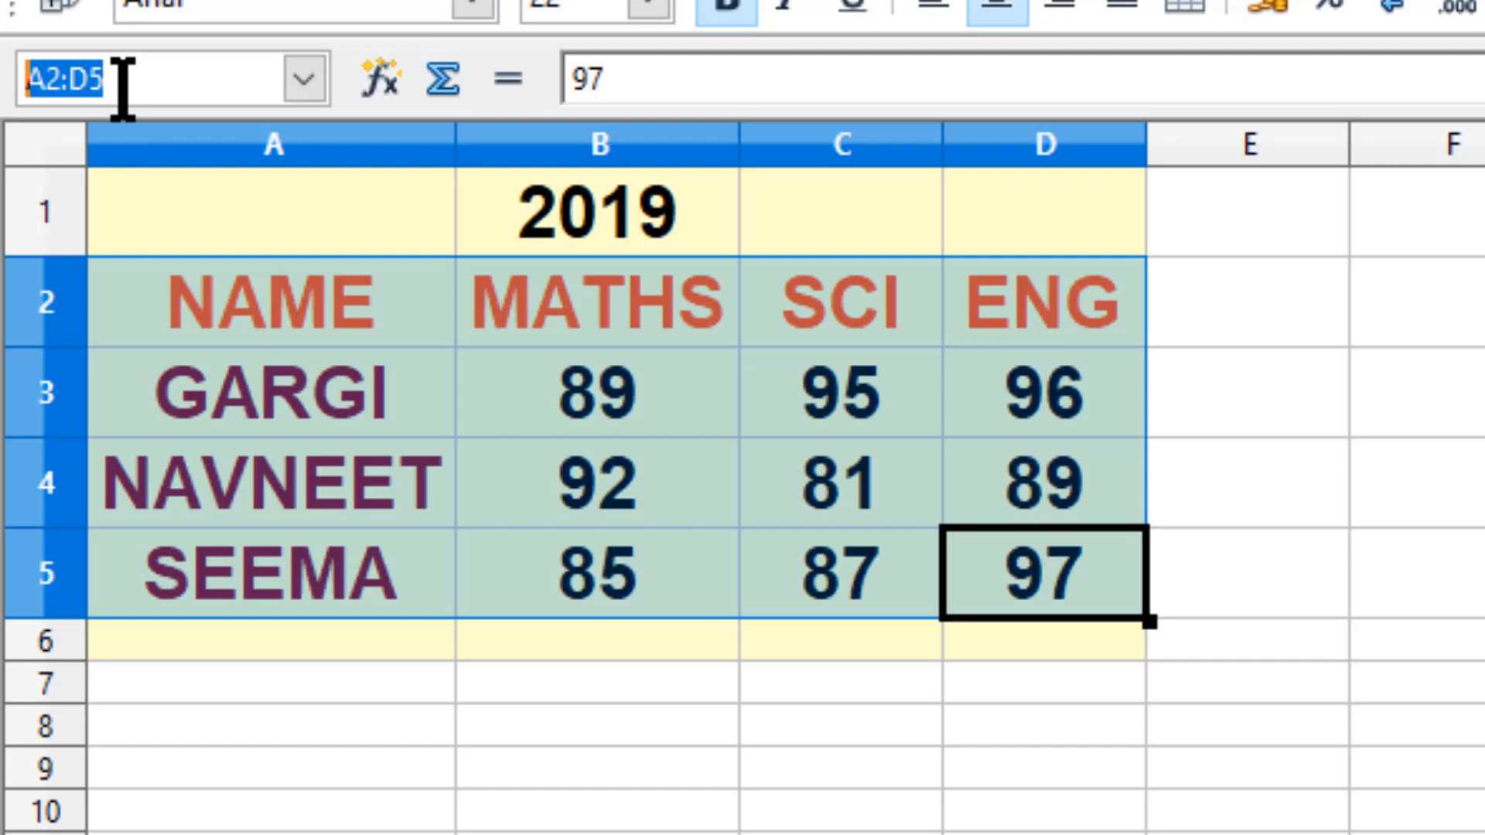
{"action": "type", "text": "set1"}
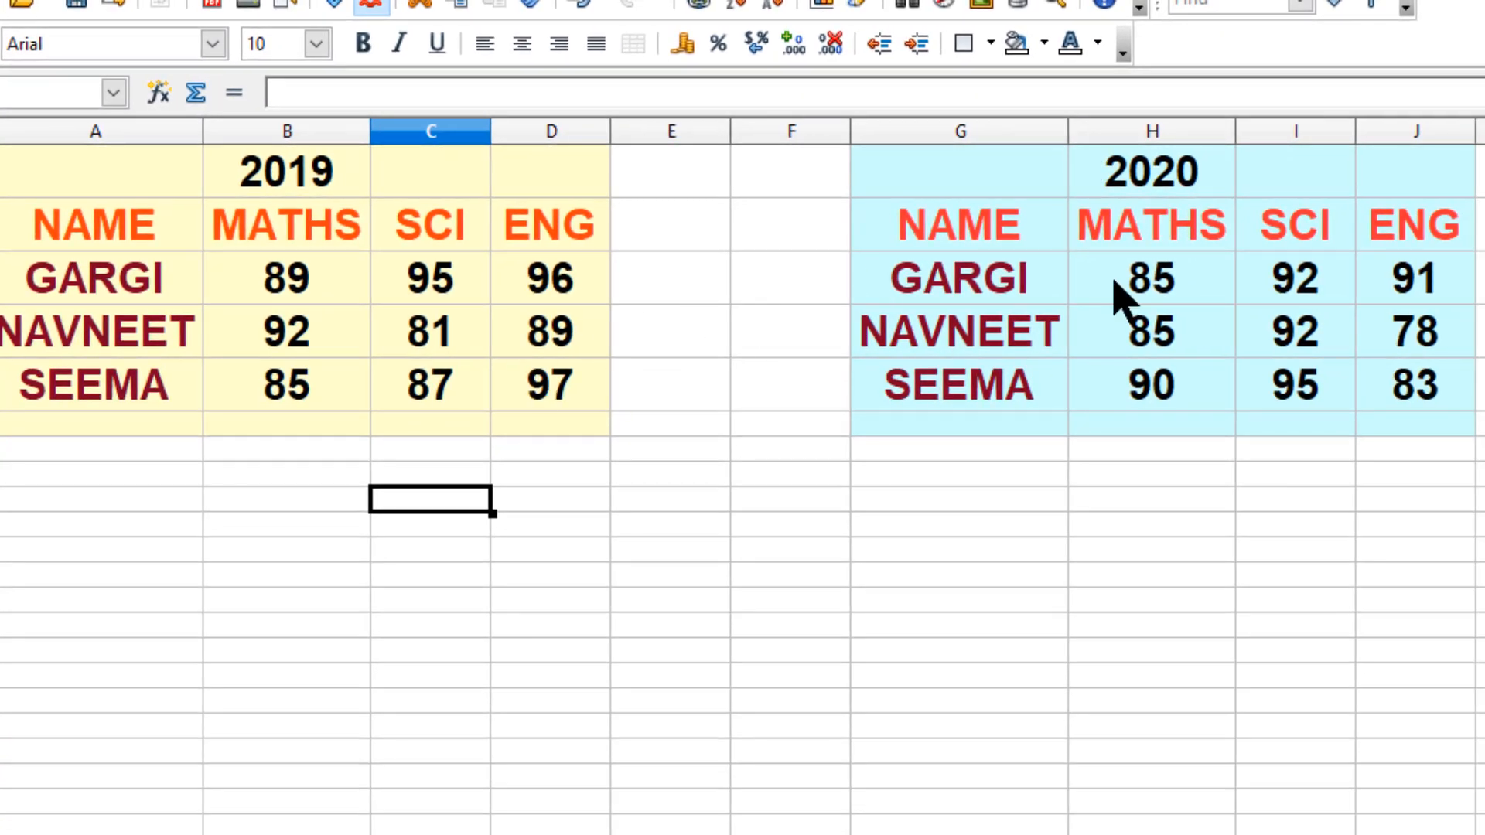
Step: Name the 2020 marks table in G2:J5 as set2
{"action": "left_click_drag", "start_coordinate": [935, 226], "coordinate": [1426, 414]}
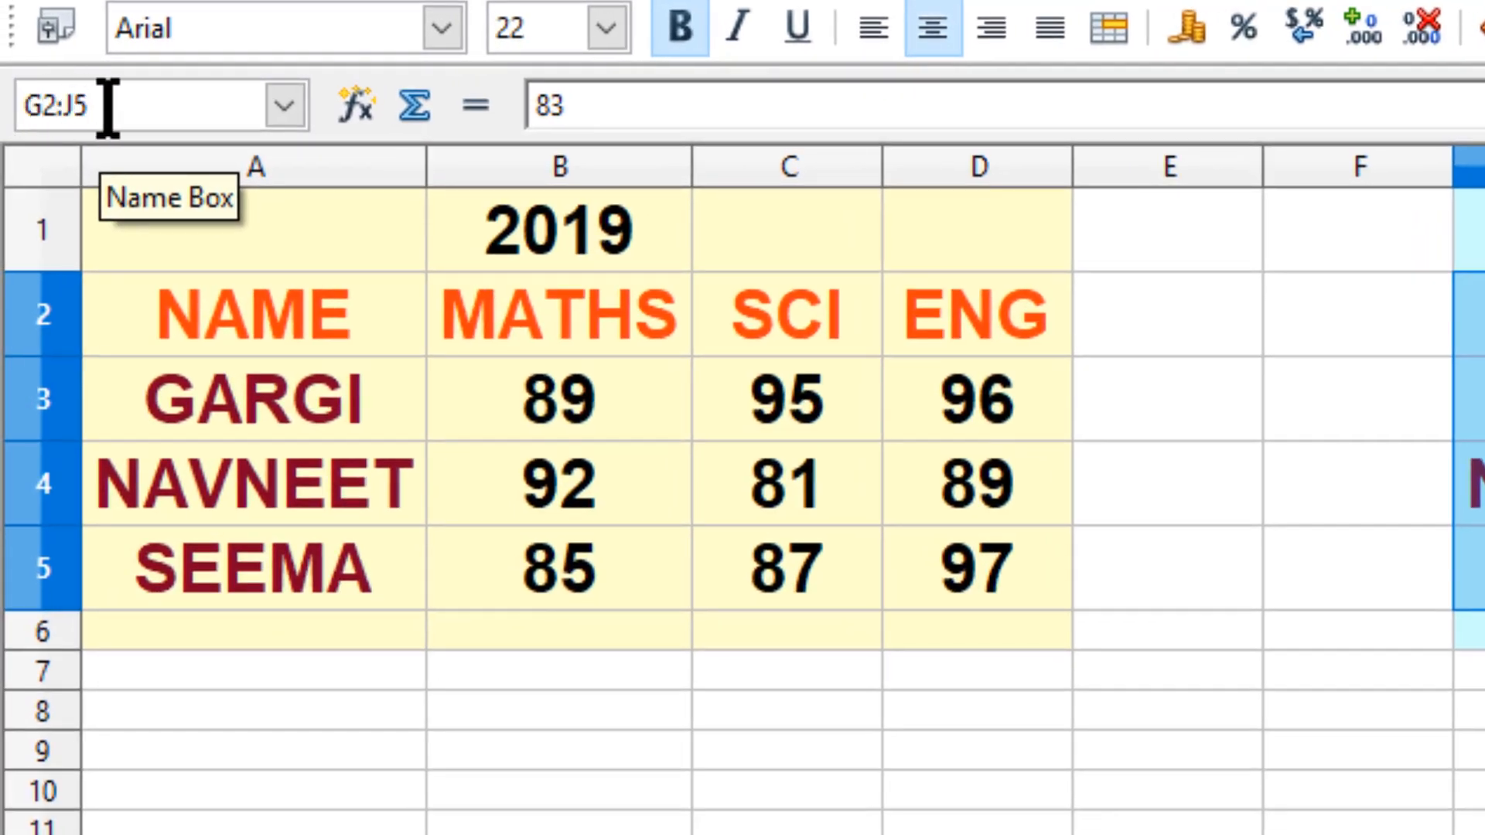
{"action": "left_click", "coordinate": [108, 106]}
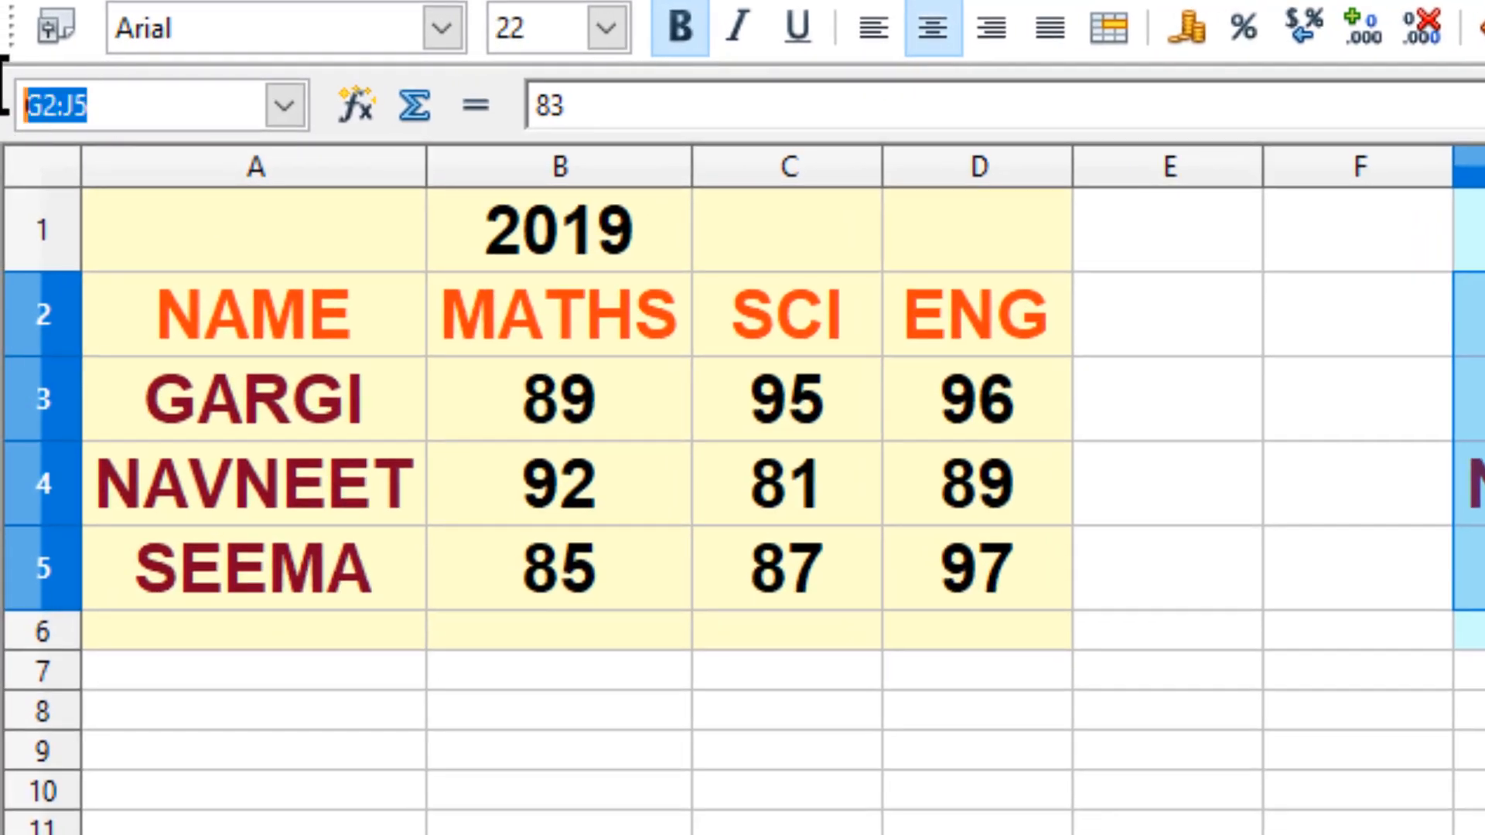
{"action": "type", "text": "set1"}
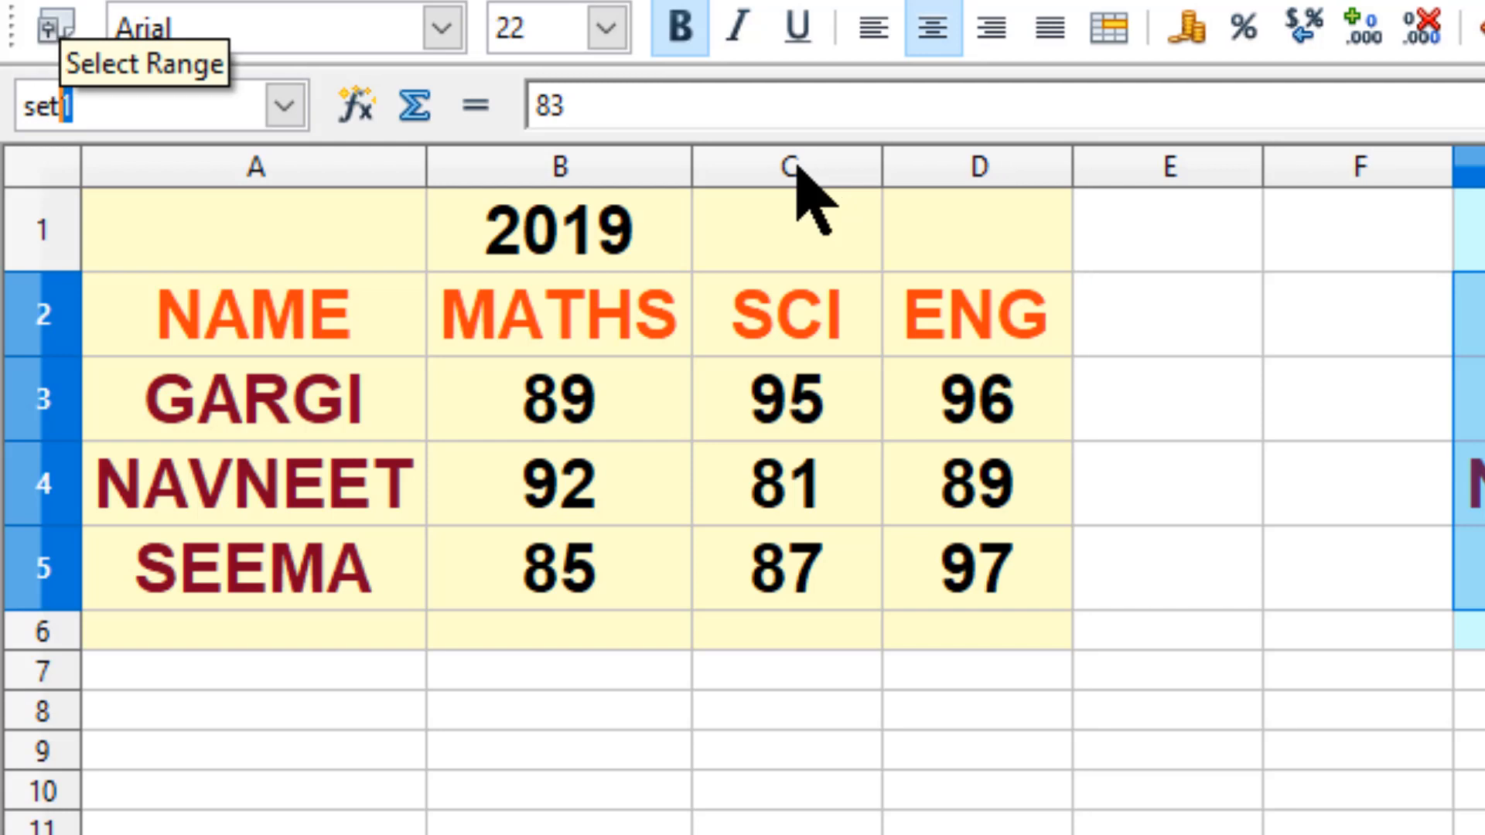
{"action": "type", "text": "2"}
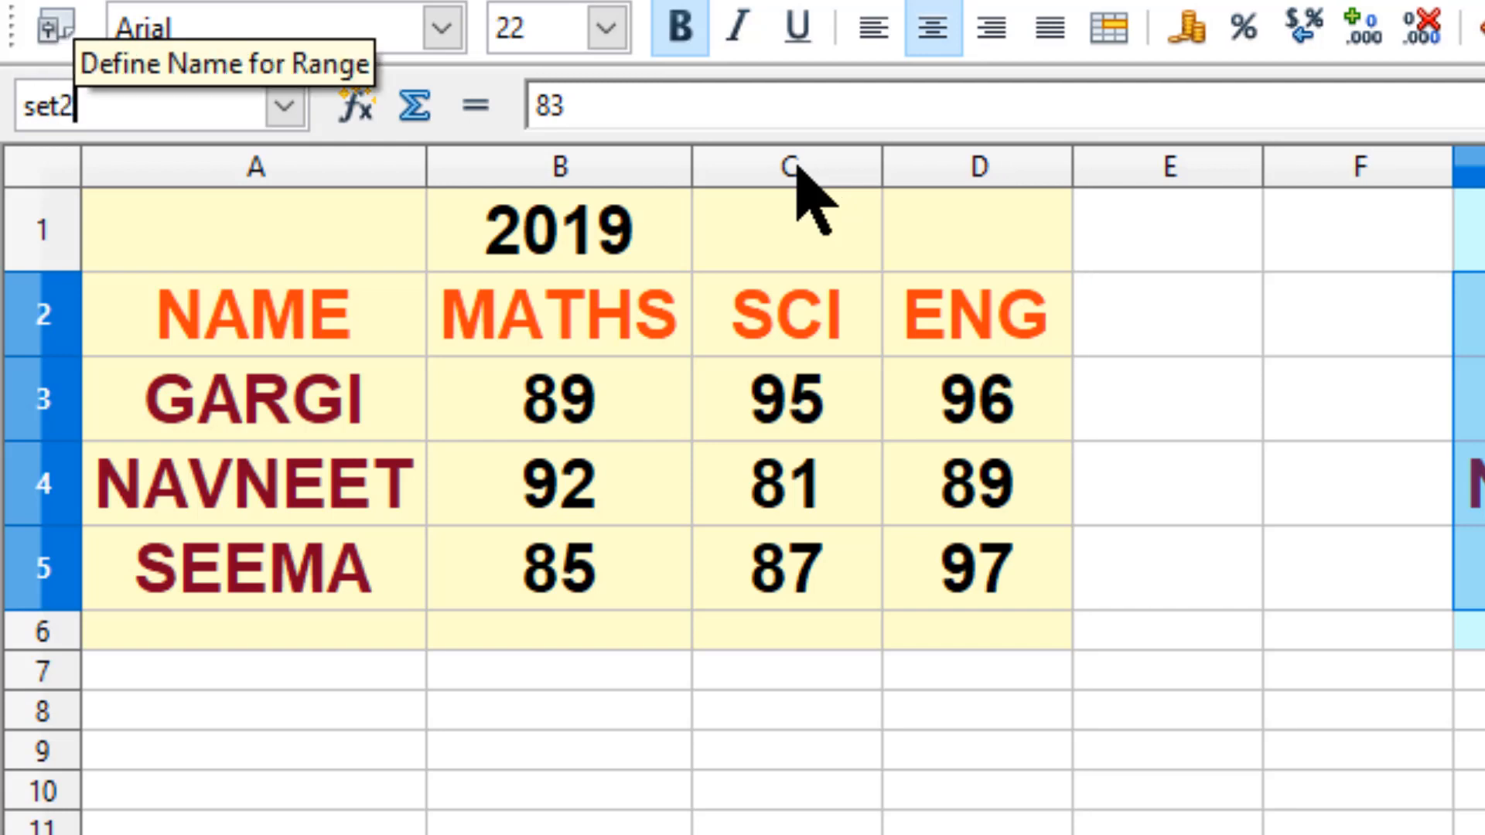
{"action": "key", "text": "Return"}
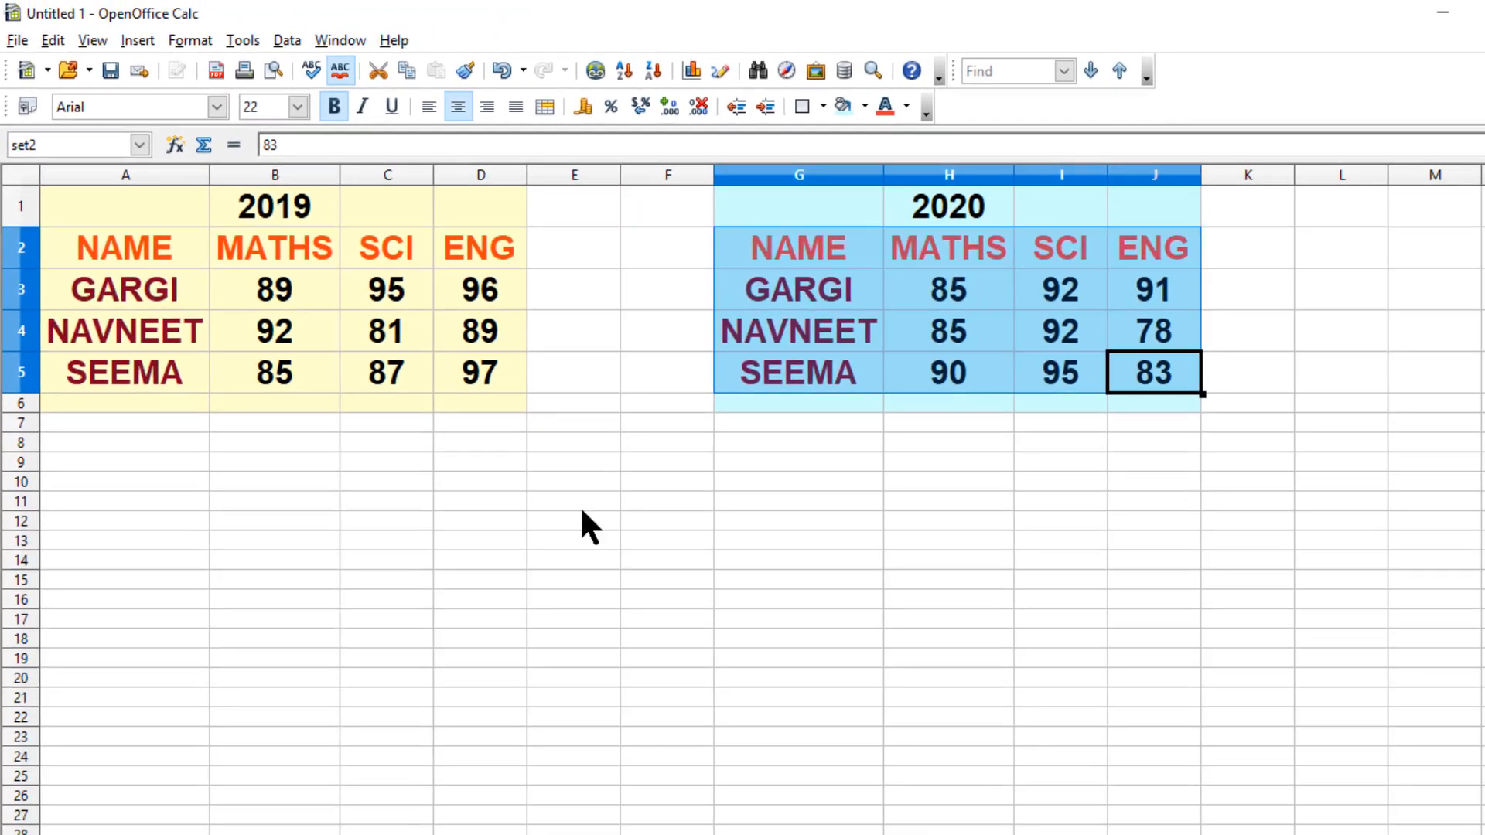
Step: Start a data consolidation with cell E12 as the results location and Sum as the function
{"action": "left_click", "coordinate": [573, 522]}
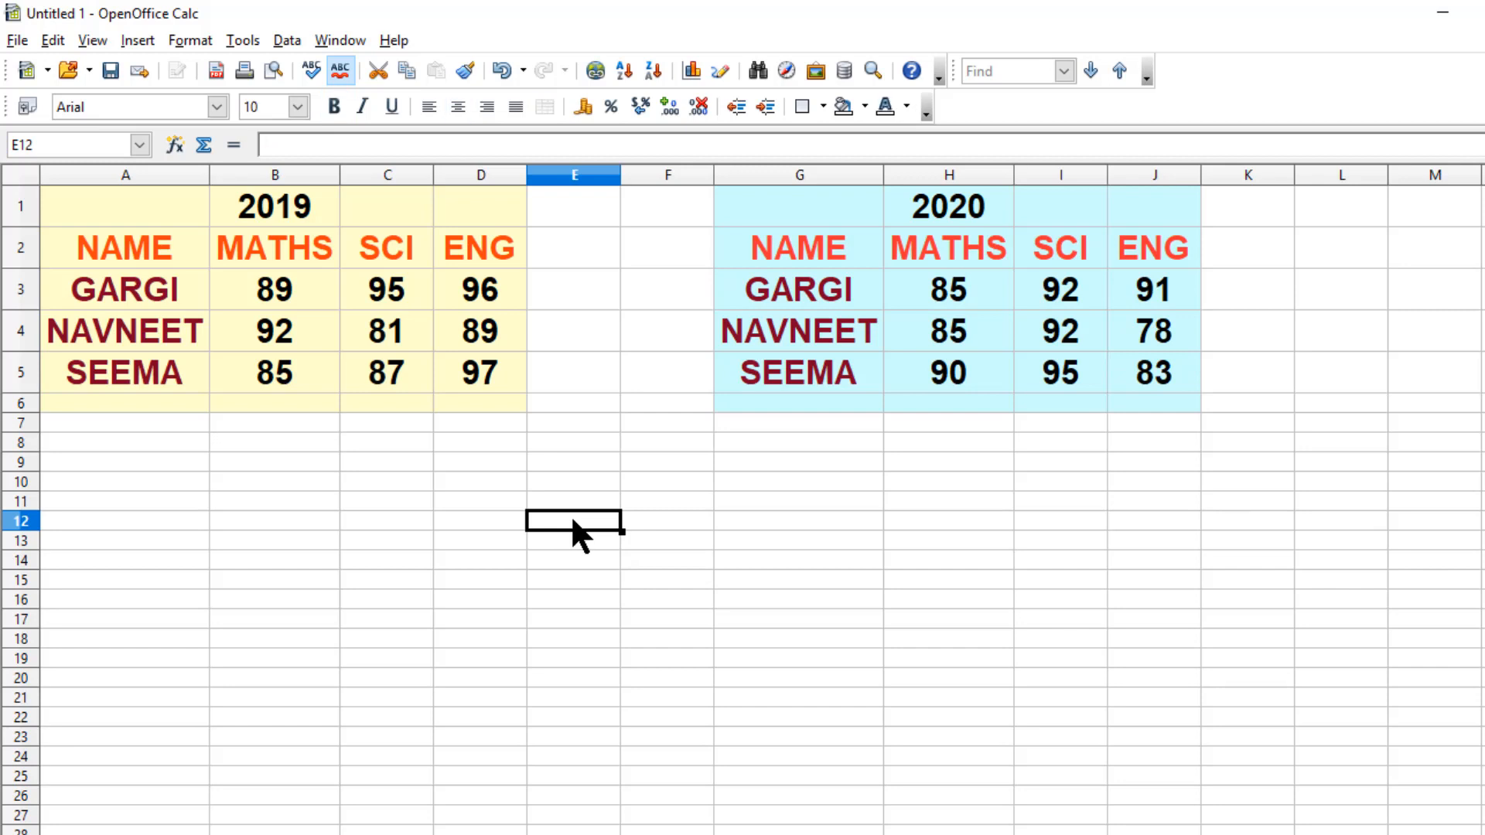
{"action": "left_click", "coordinate": [287, 40]}
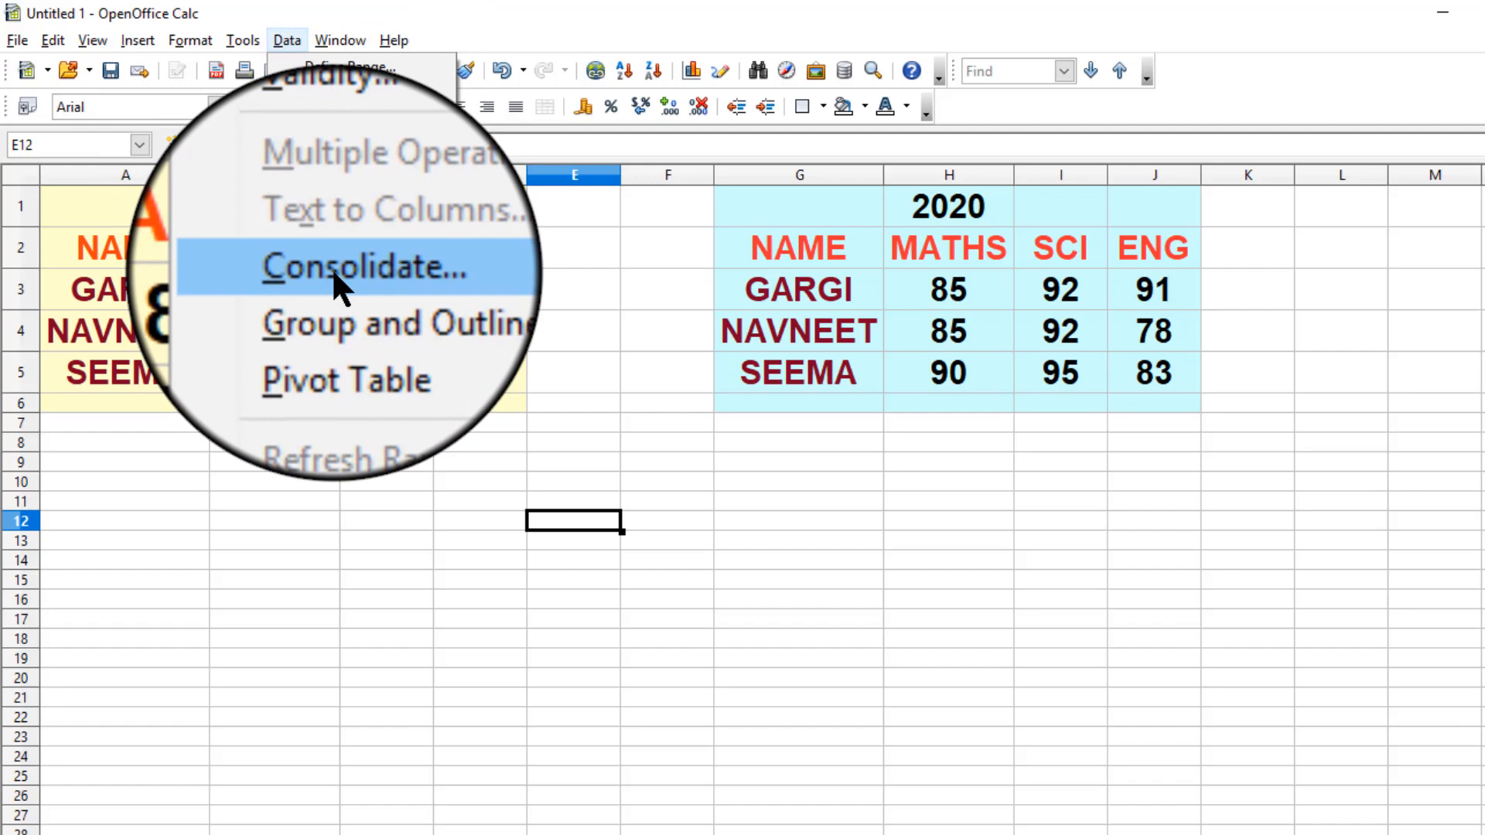
{"action": "left_click", "coordinate": [331, 267]}
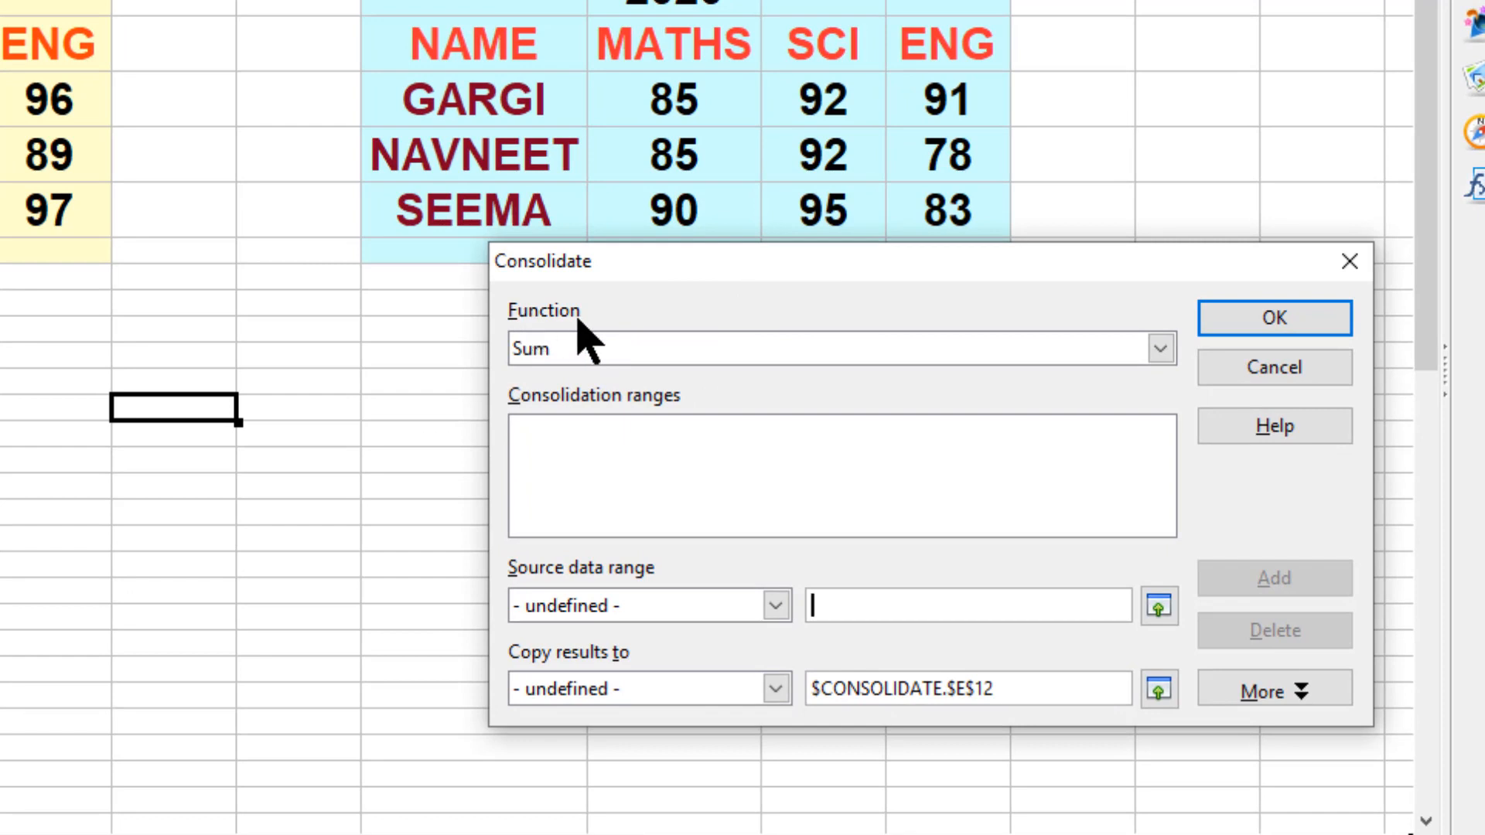
{"action": "left_click", "coordinate": [1160, 350]}
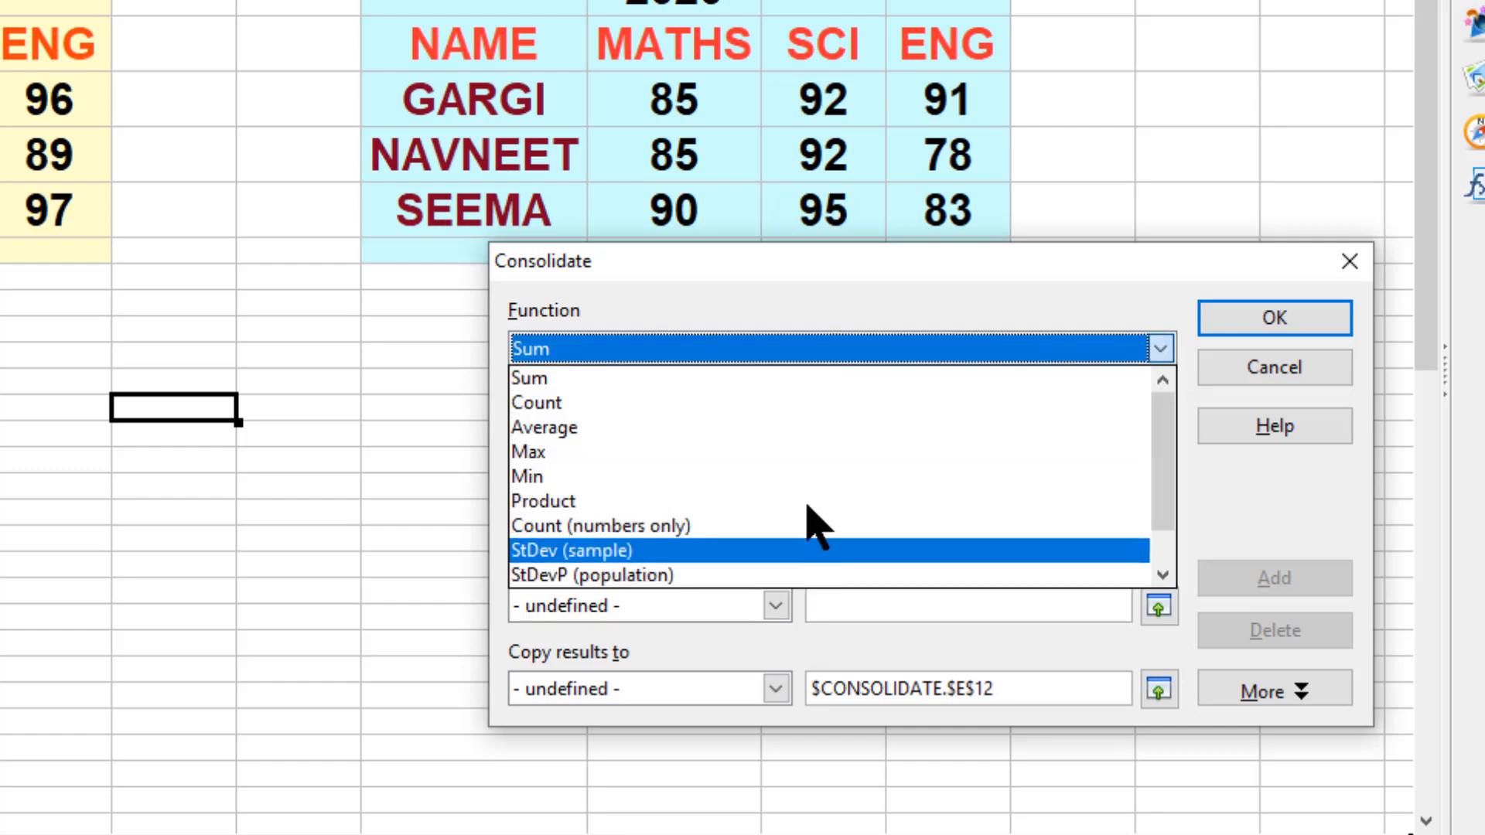
{"action": "scroll", "coordinate": [820, 418], "scroll_direction": "down", "scroll_amount": 1}
{"action": "scroll", "coordinate": [820, 441], "scroll_direction": "up", "scroll_amount": 1}
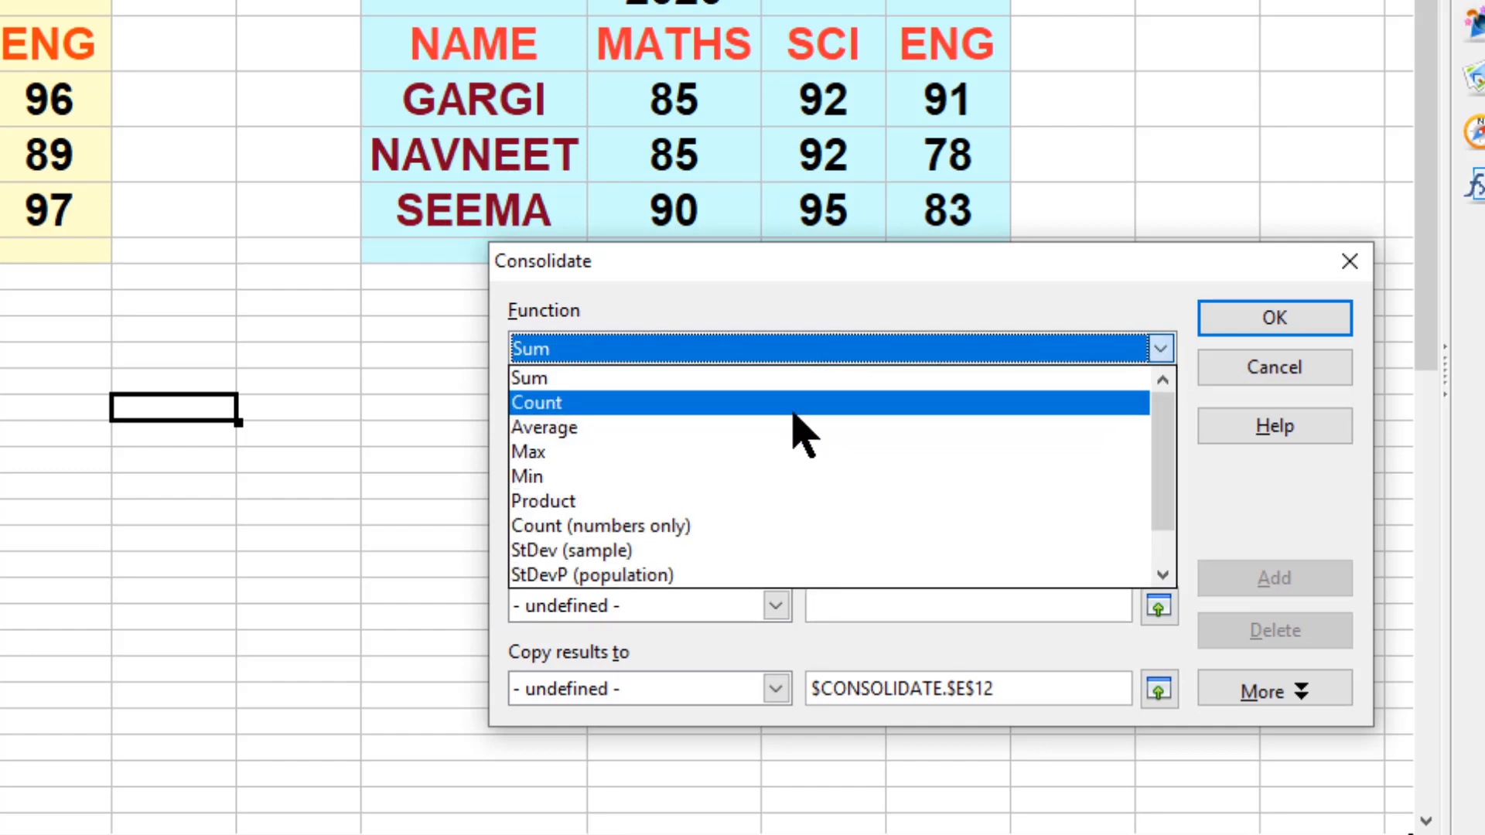
{"action": "left_click", "coordinate": [795, 412]}
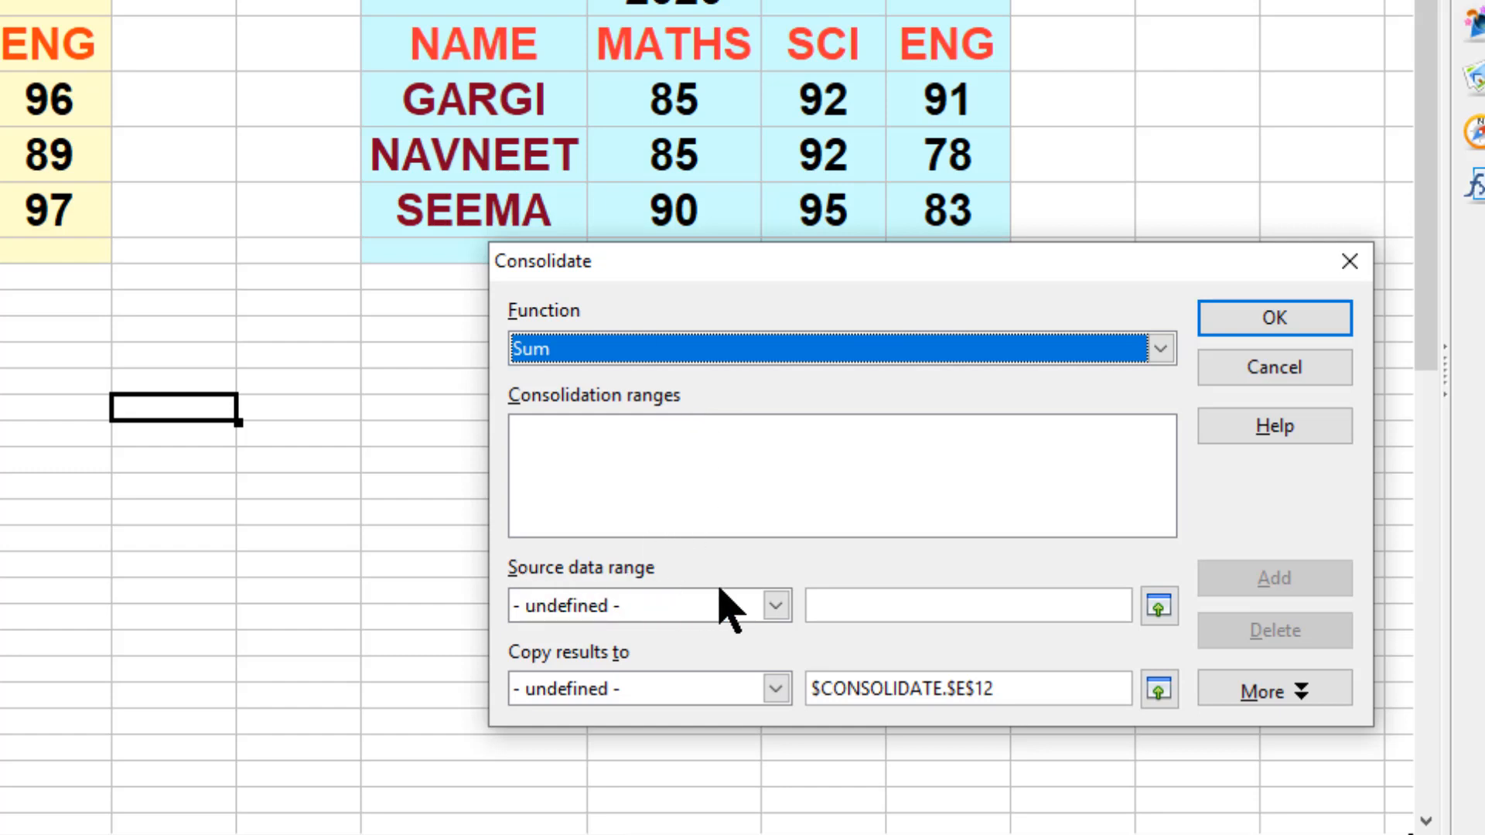
Step: Try picking A2:D5 on the sheet as the source data range, and clear the entry
{"action": "left_click", "coordinate": [775, 606]}
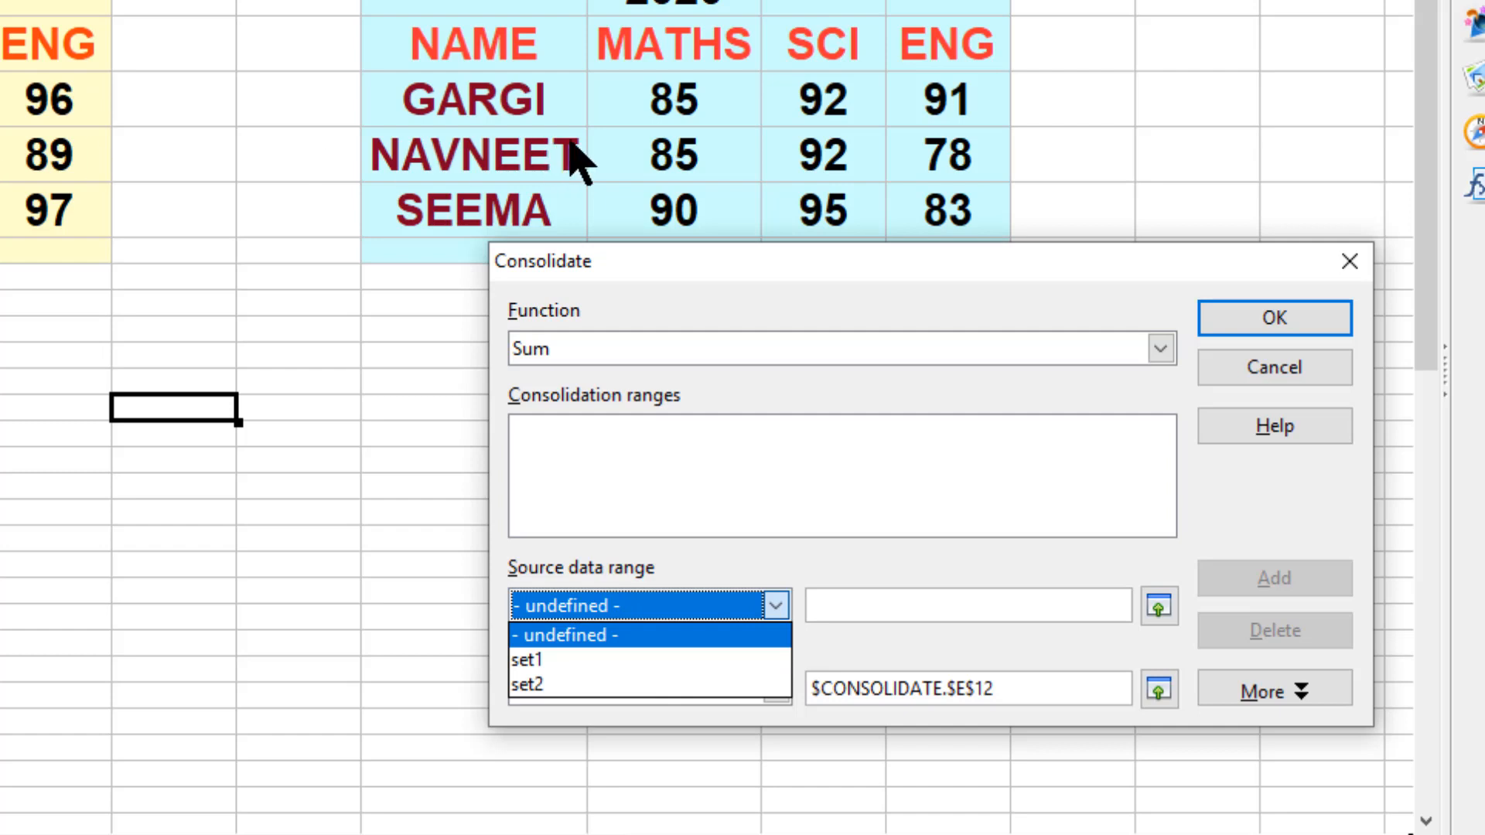
{"action": "left_click", "coordinate": [839, 583]}
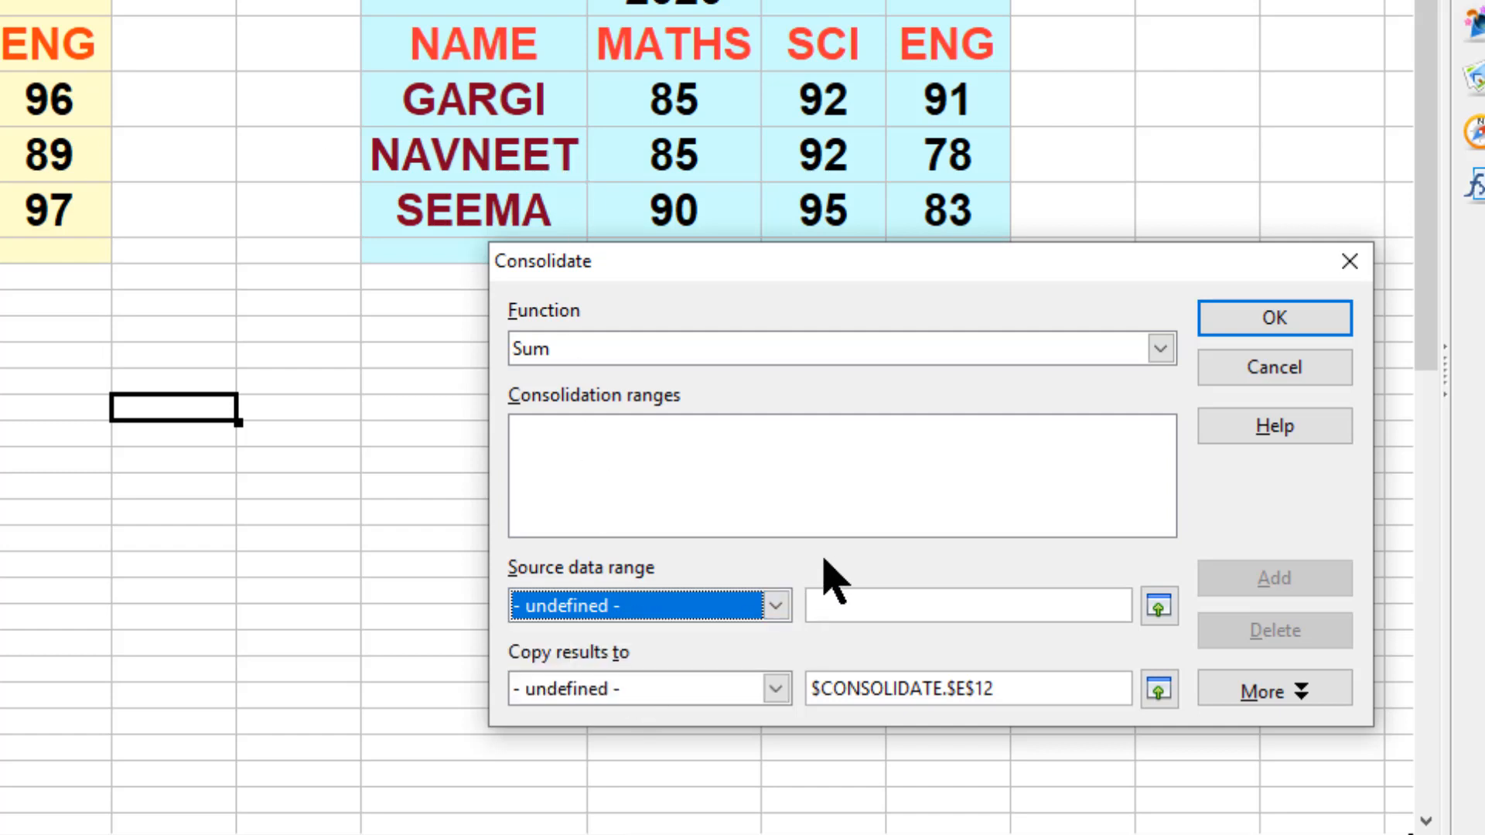
{"action": "left_click", "coordinate": [1158, 613]}
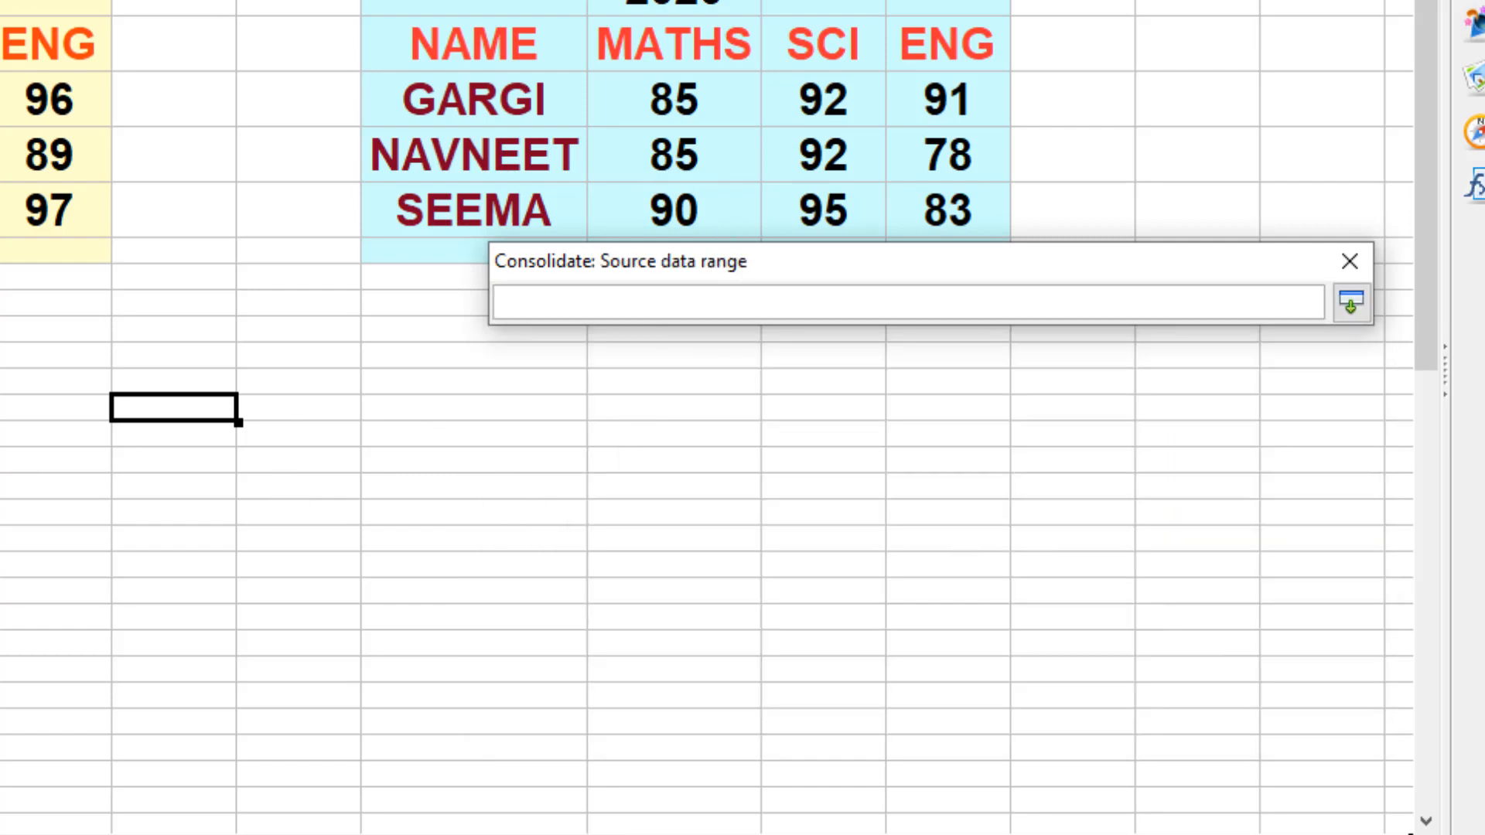
{"action": "left_click_drag", "start_coordinate": [0, 43], "coordinate": [46, 218]}
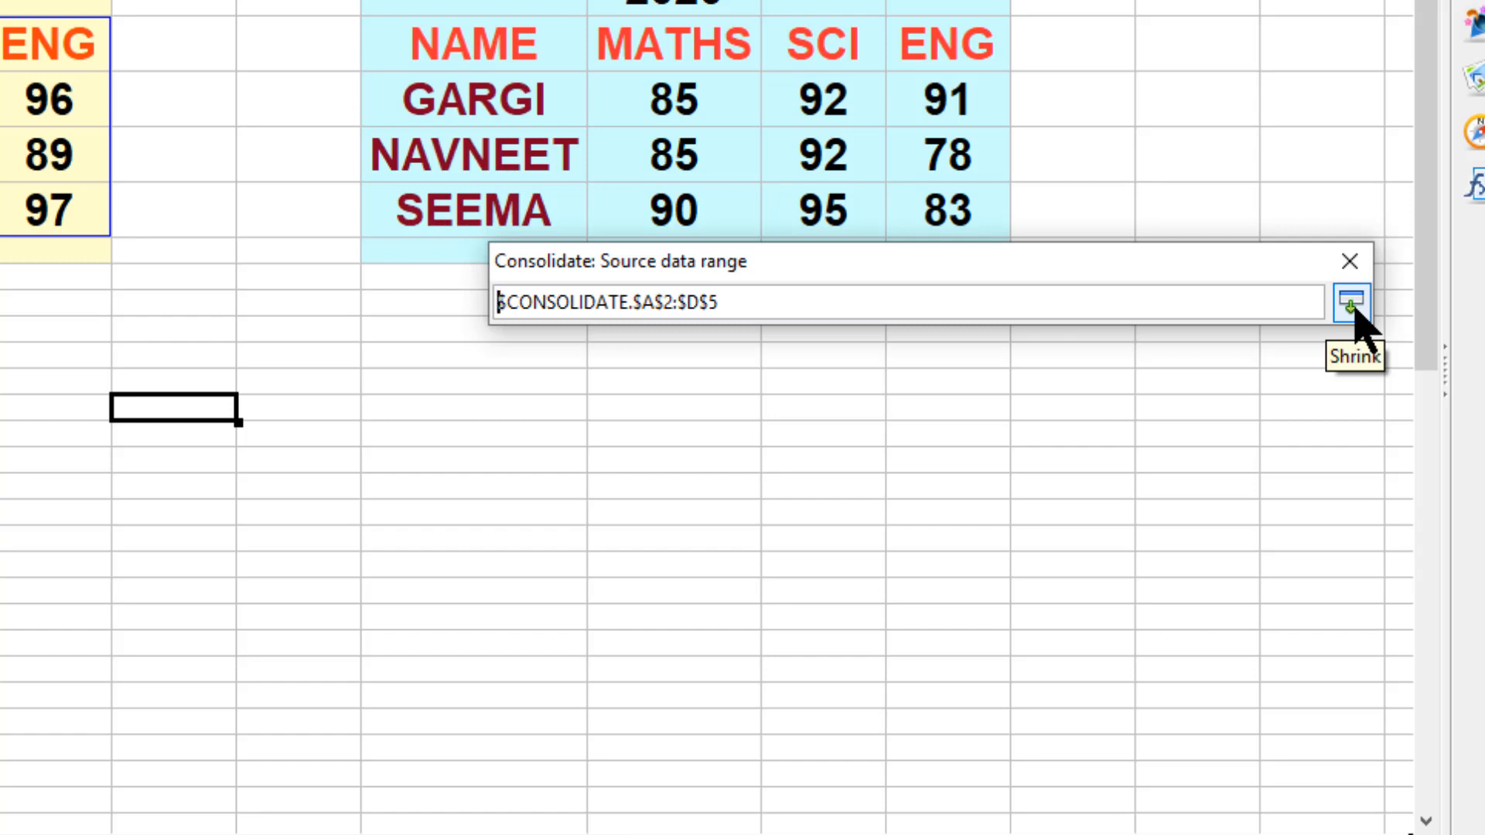
{"action": "left_click", "coordinate": [1354, 305]}
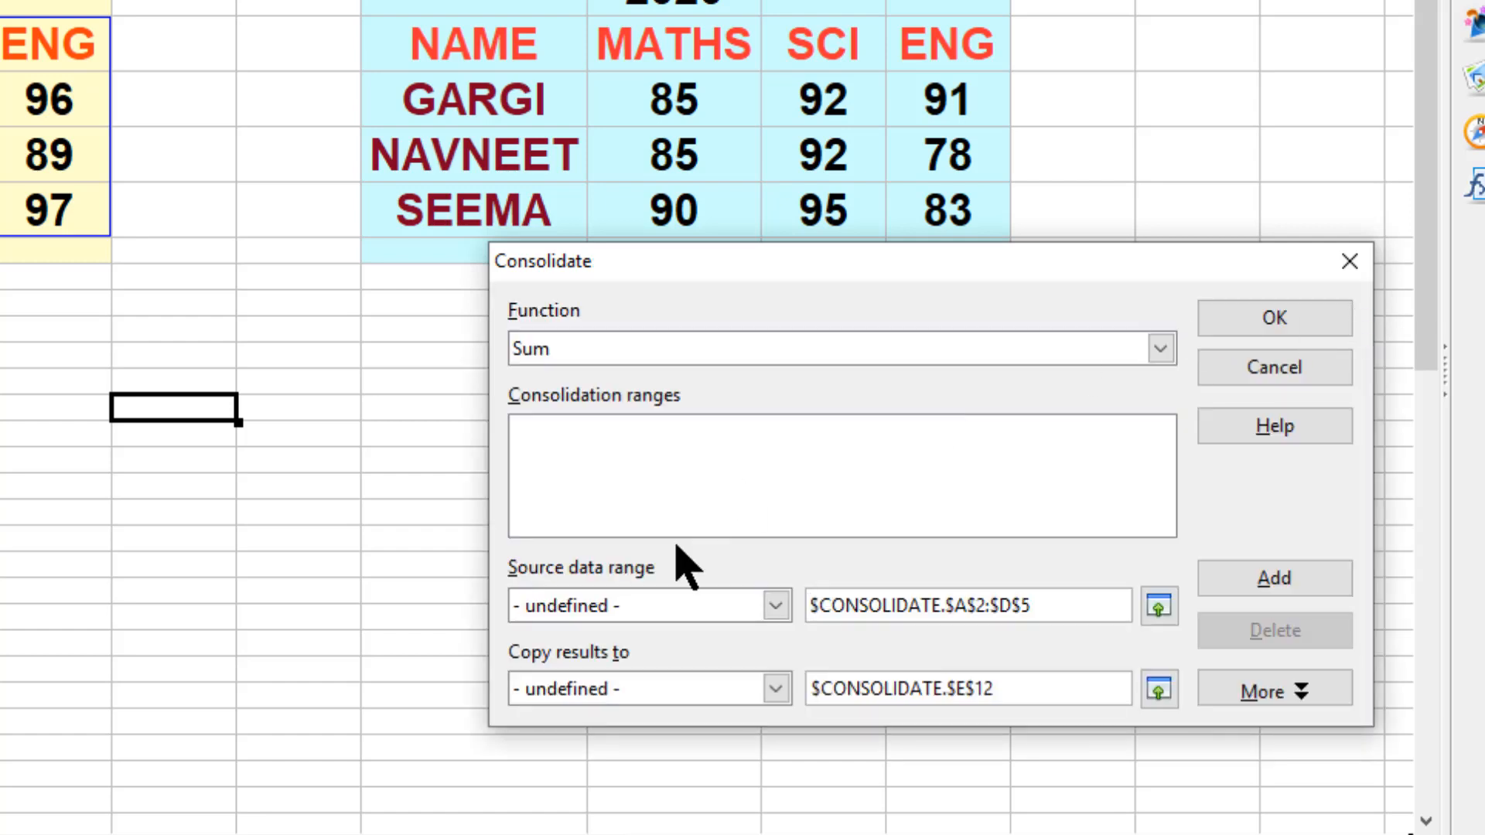
{"action": "left_click_drag", "start_coordinate": [1038, 600], "coordinate": [749, 613]}
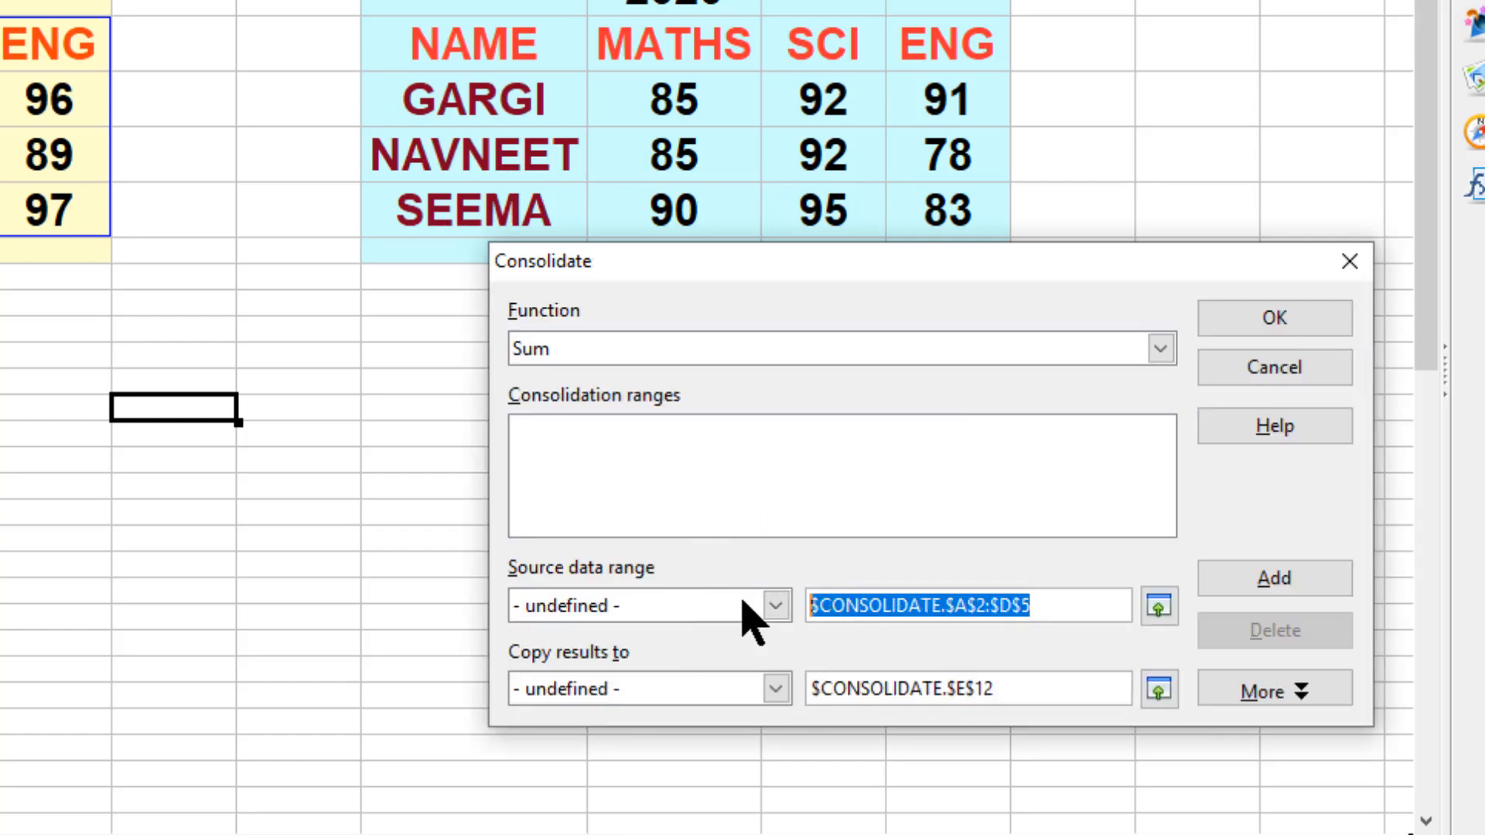
{"action": "key", "text": "BackSpace"}
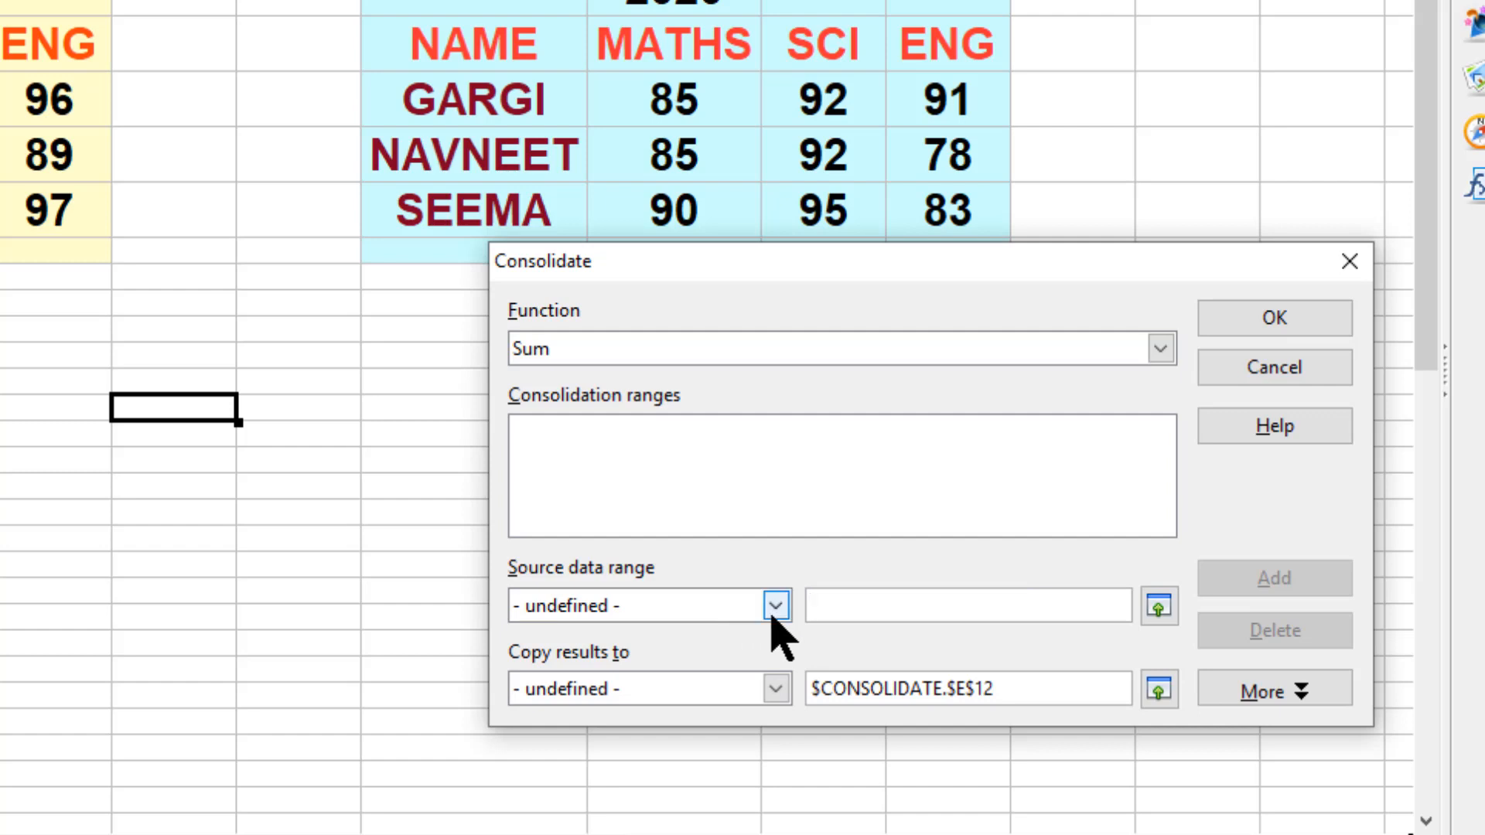
Step: Add the named ranges set1 and set2 to the consolidation ranges
{"action": "left_click", "coordinate": [774, 606]}
{"action": "left_click", "coordinate": [691, 661]}
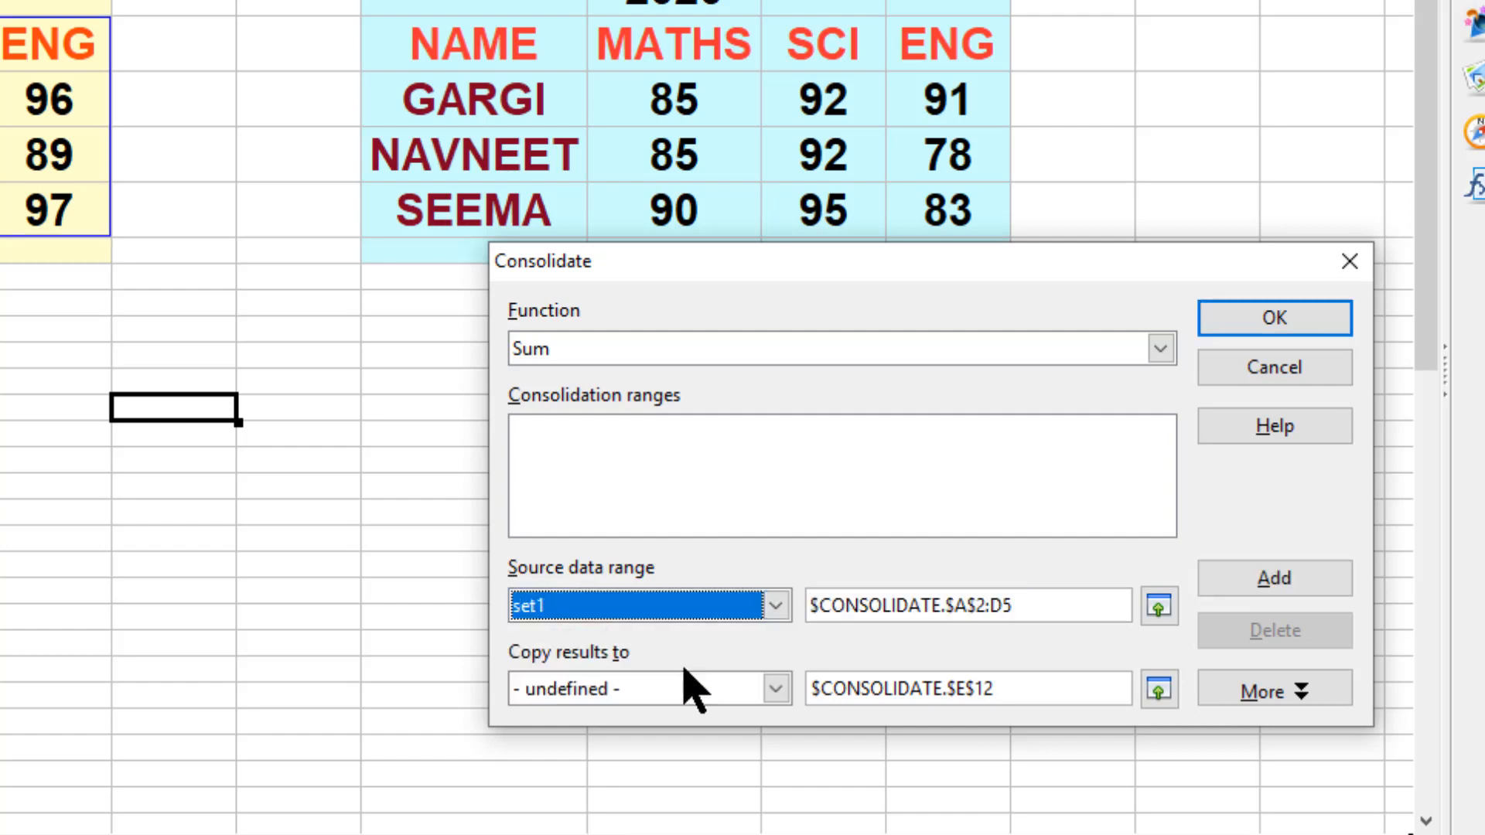
{"action": "left_click", "coordinate": [1272, 586]}
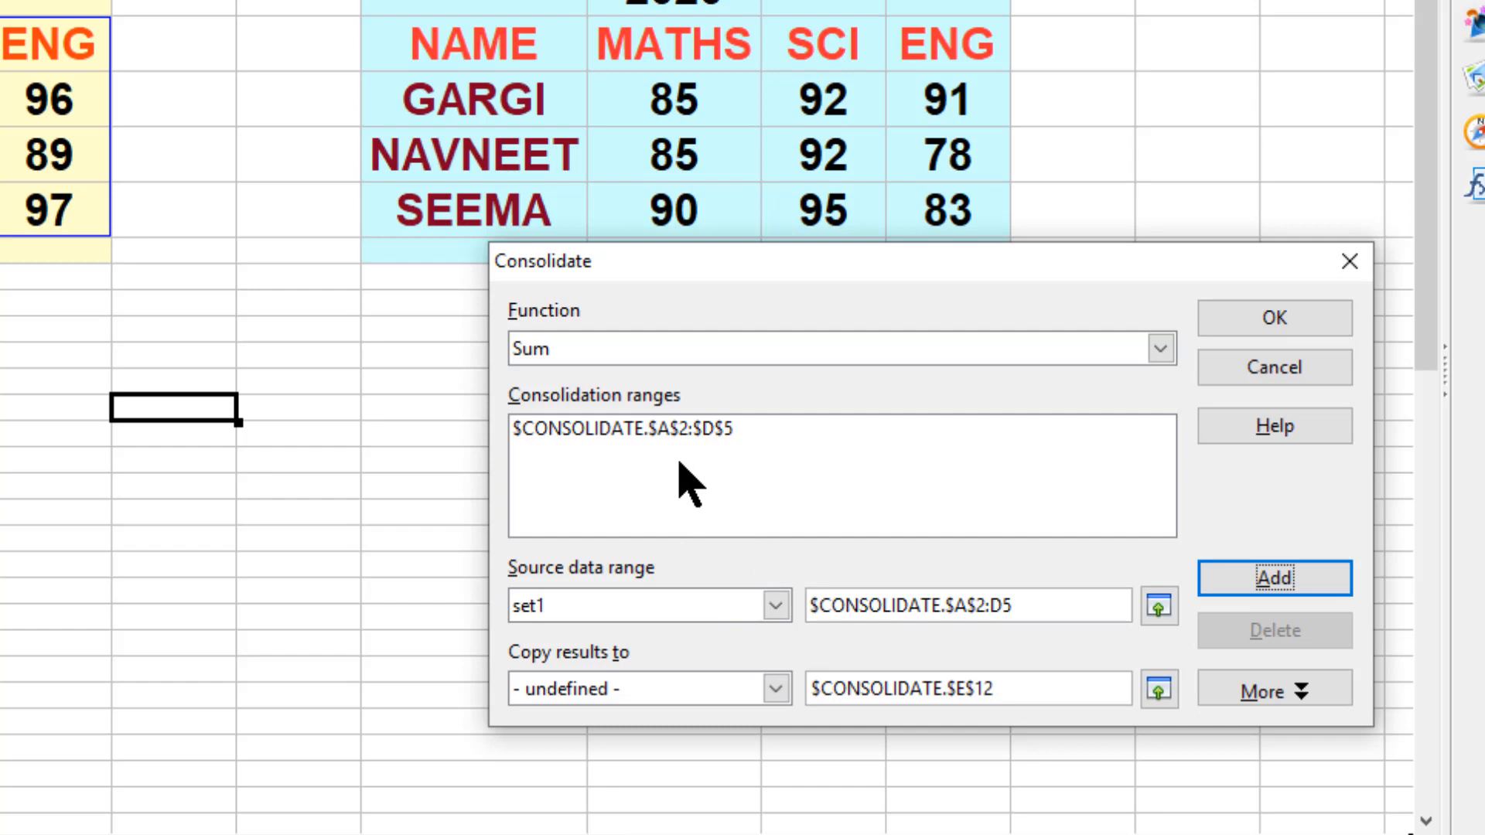
{"action": "left_click", "coordinate": [775, 607]}
{"action": "left_click", "coordinate": [704, 684]}
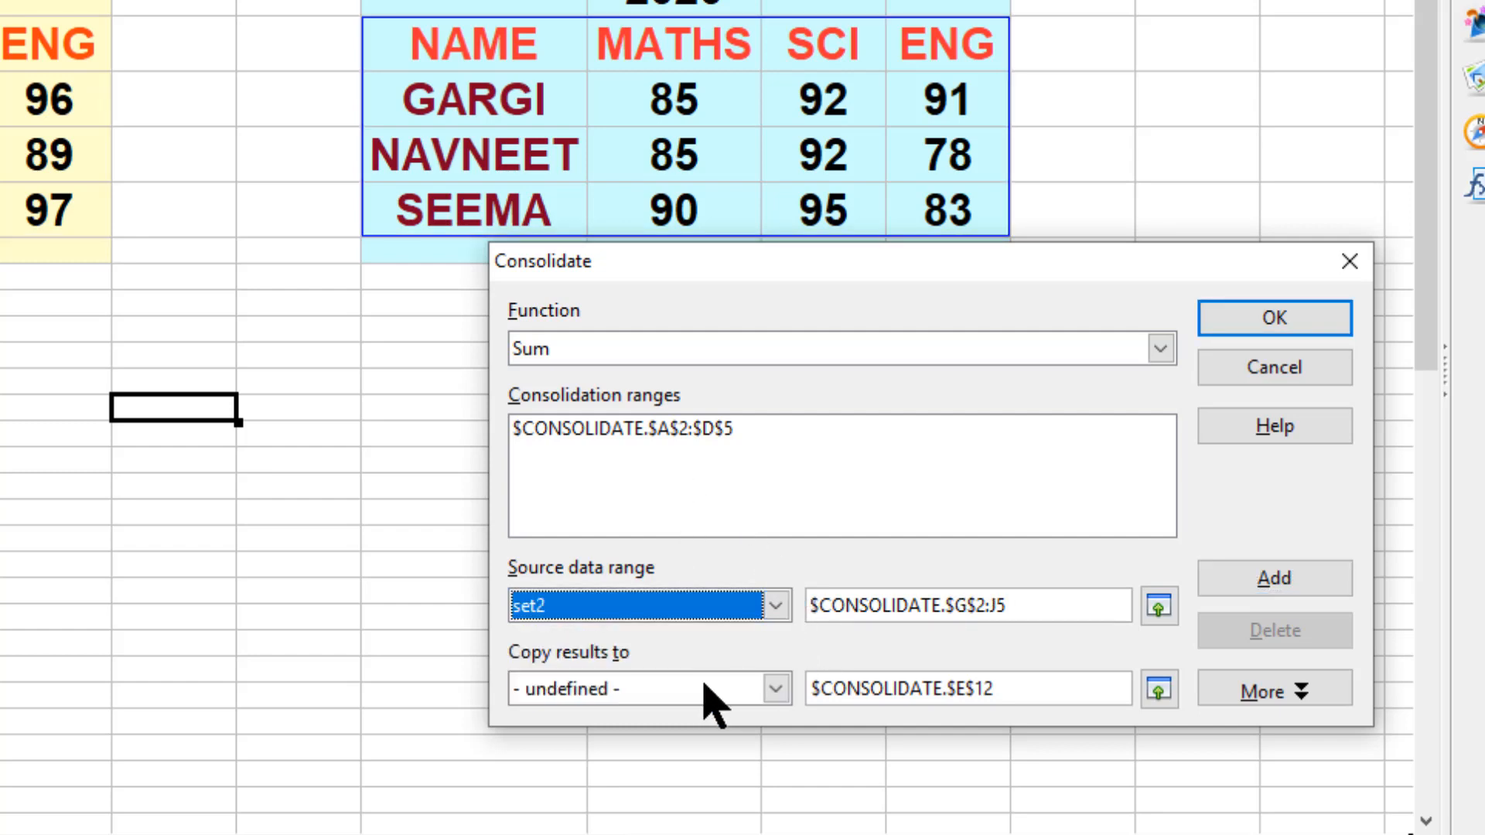
{"action": "left_click", "coordinate": [1288, 590]}
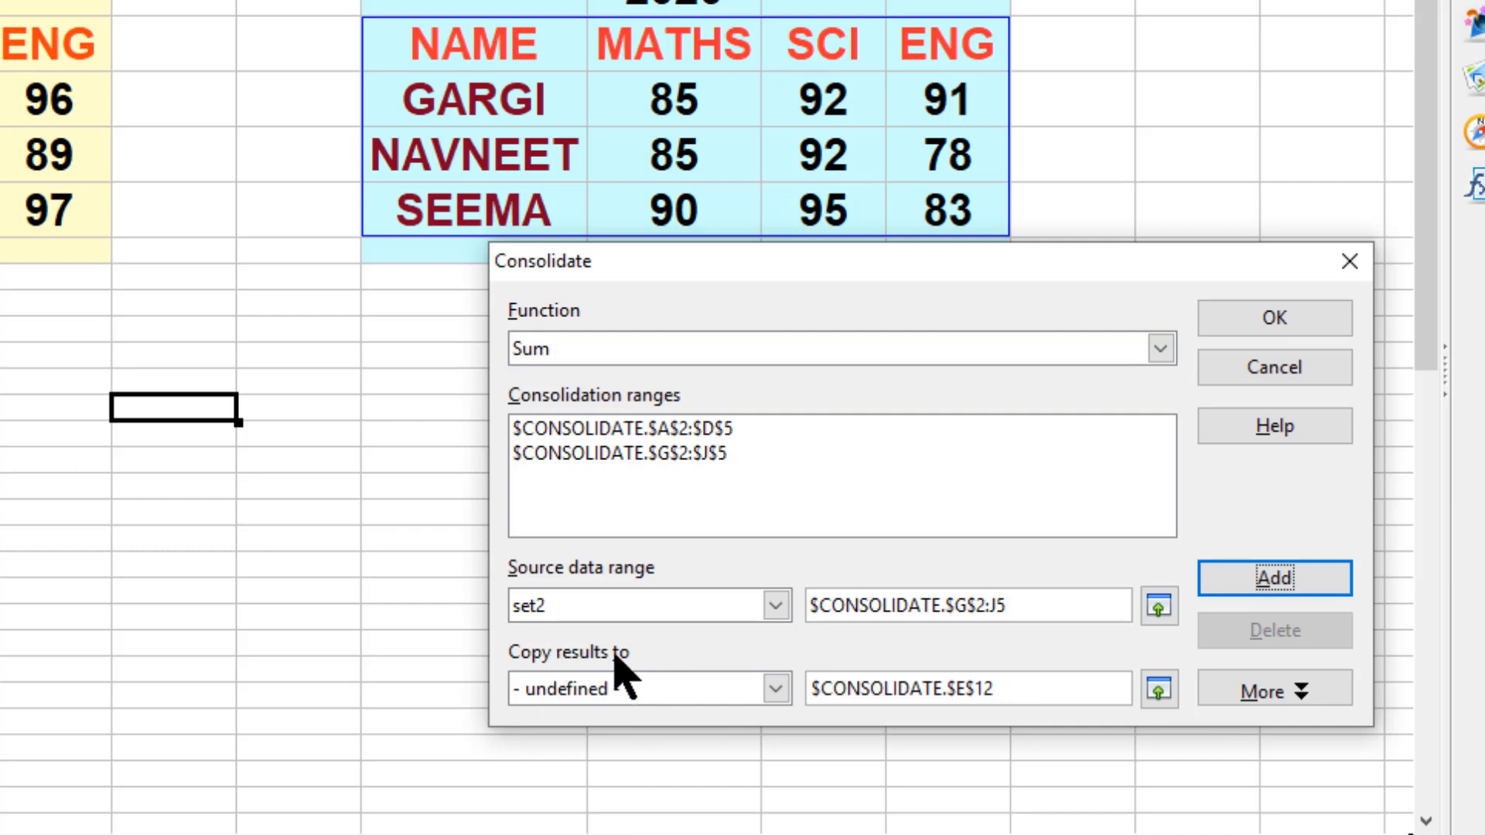
Step: Consolidate by row labels and column labels with a link to the source data, placing the results at E12
{"action": "left_click", "coordinate": [780, 688]}
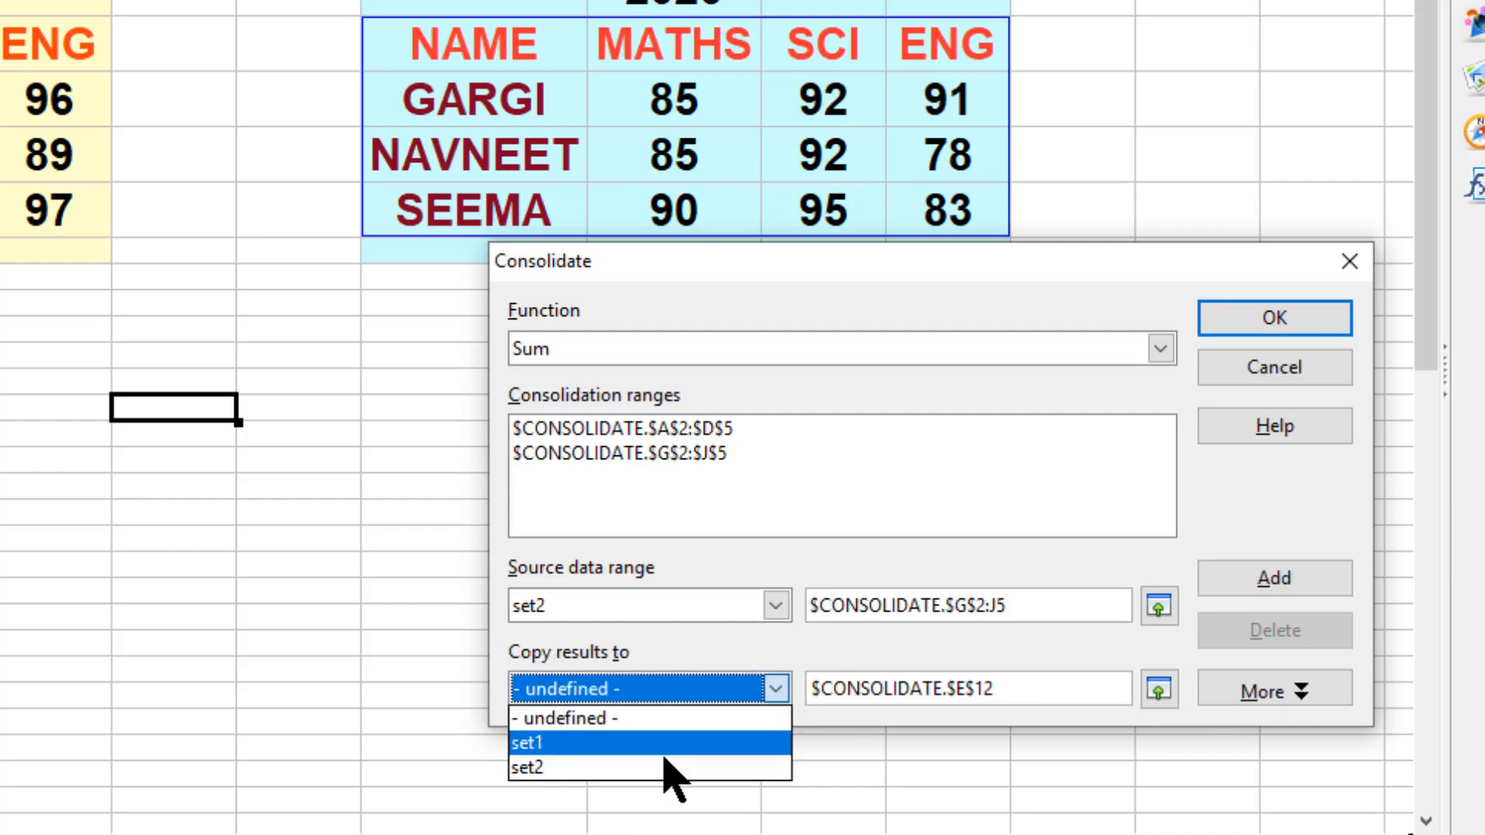
{"action": "left_click", "coordinate": [775, 691]}
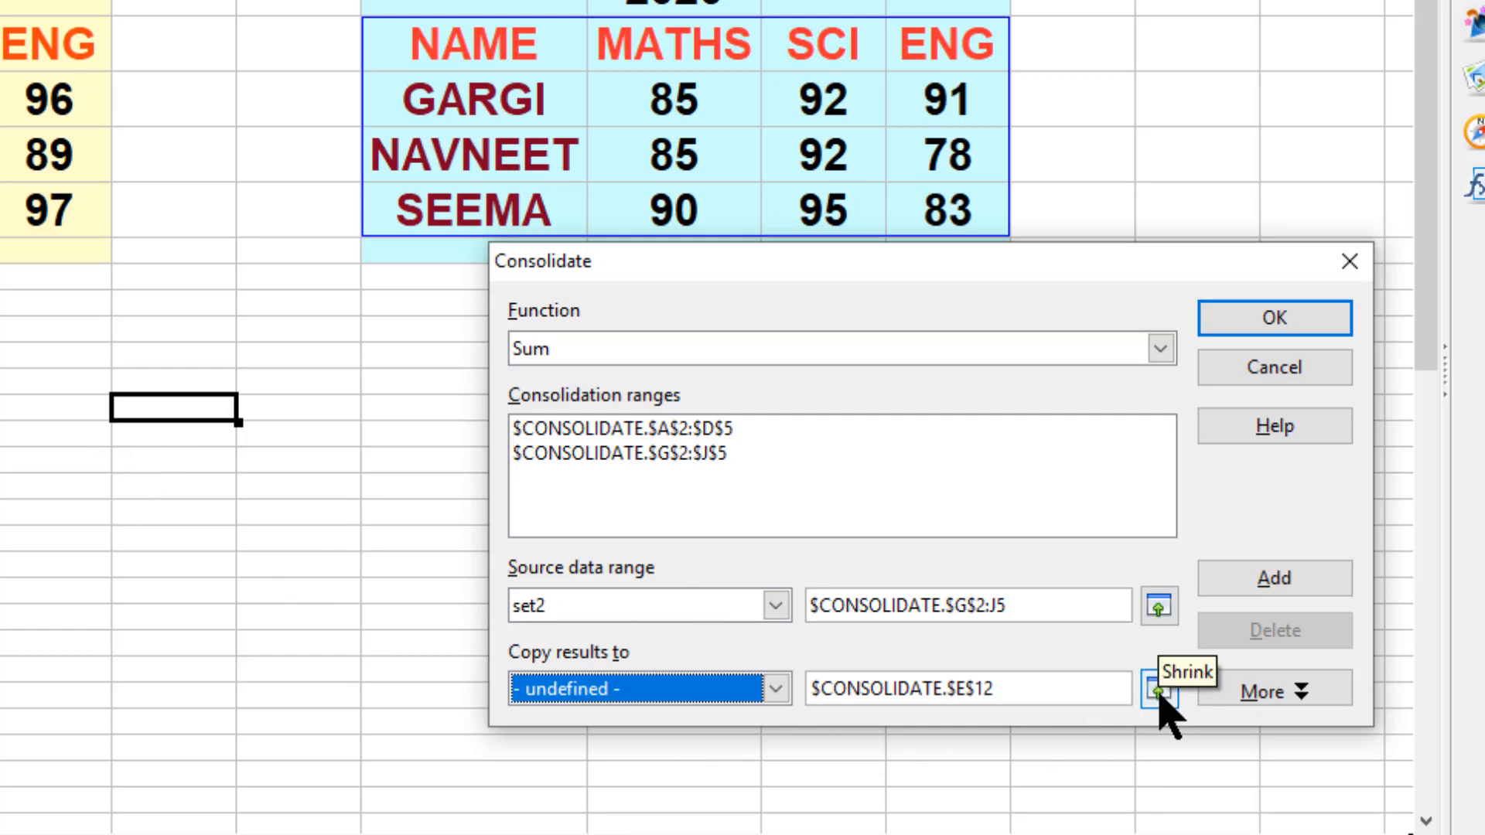
{"action": "left_click", "coordinate": [1273, 693]}
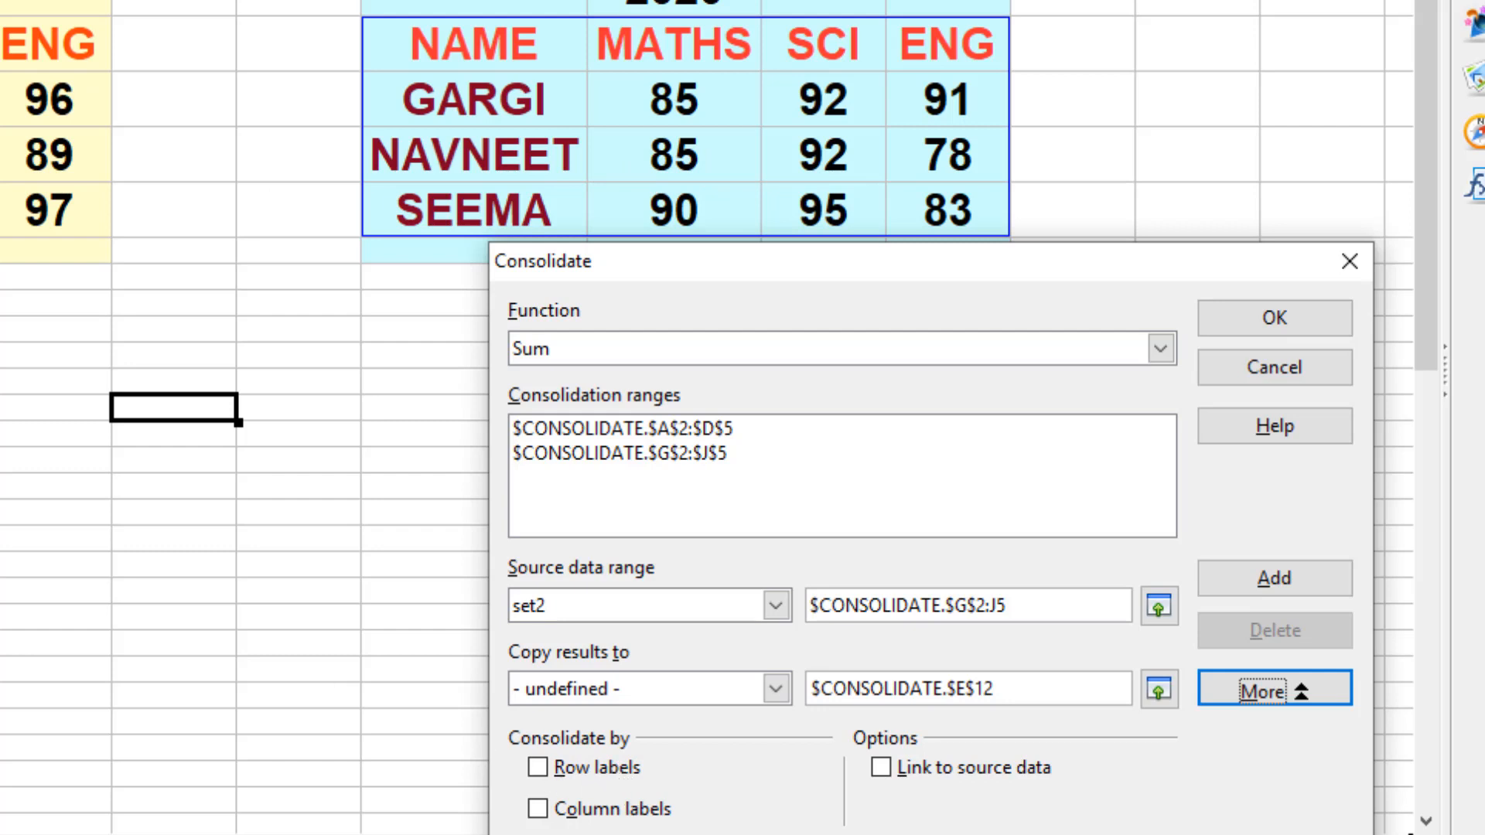
{"action": "left_click", "coordinate": [538, 767]}
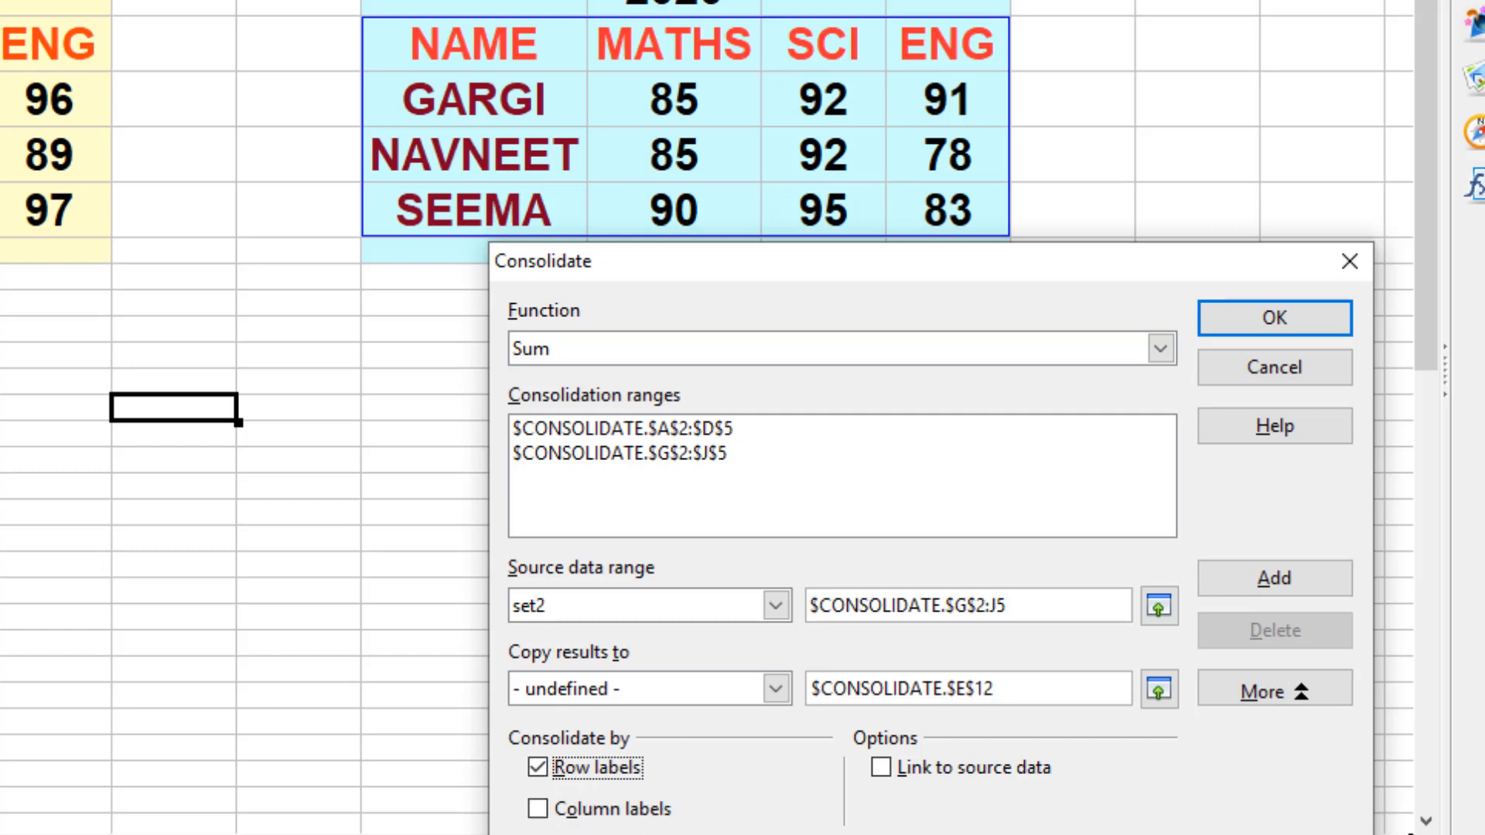
{"action": "left_click", "coordinate": [538, 809]}
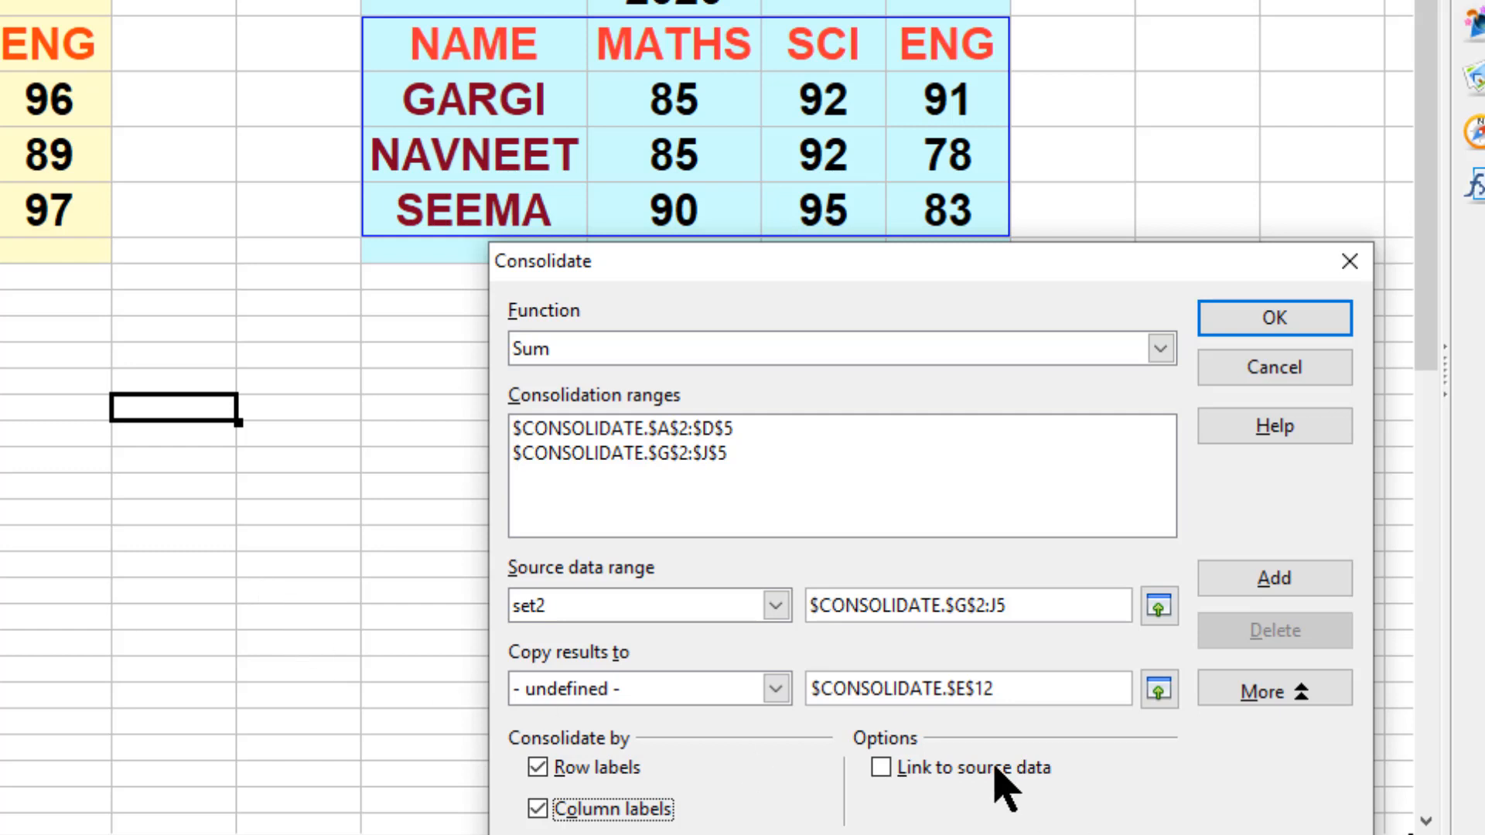
{"action": "left_click", "coordinate": [882, 768]}
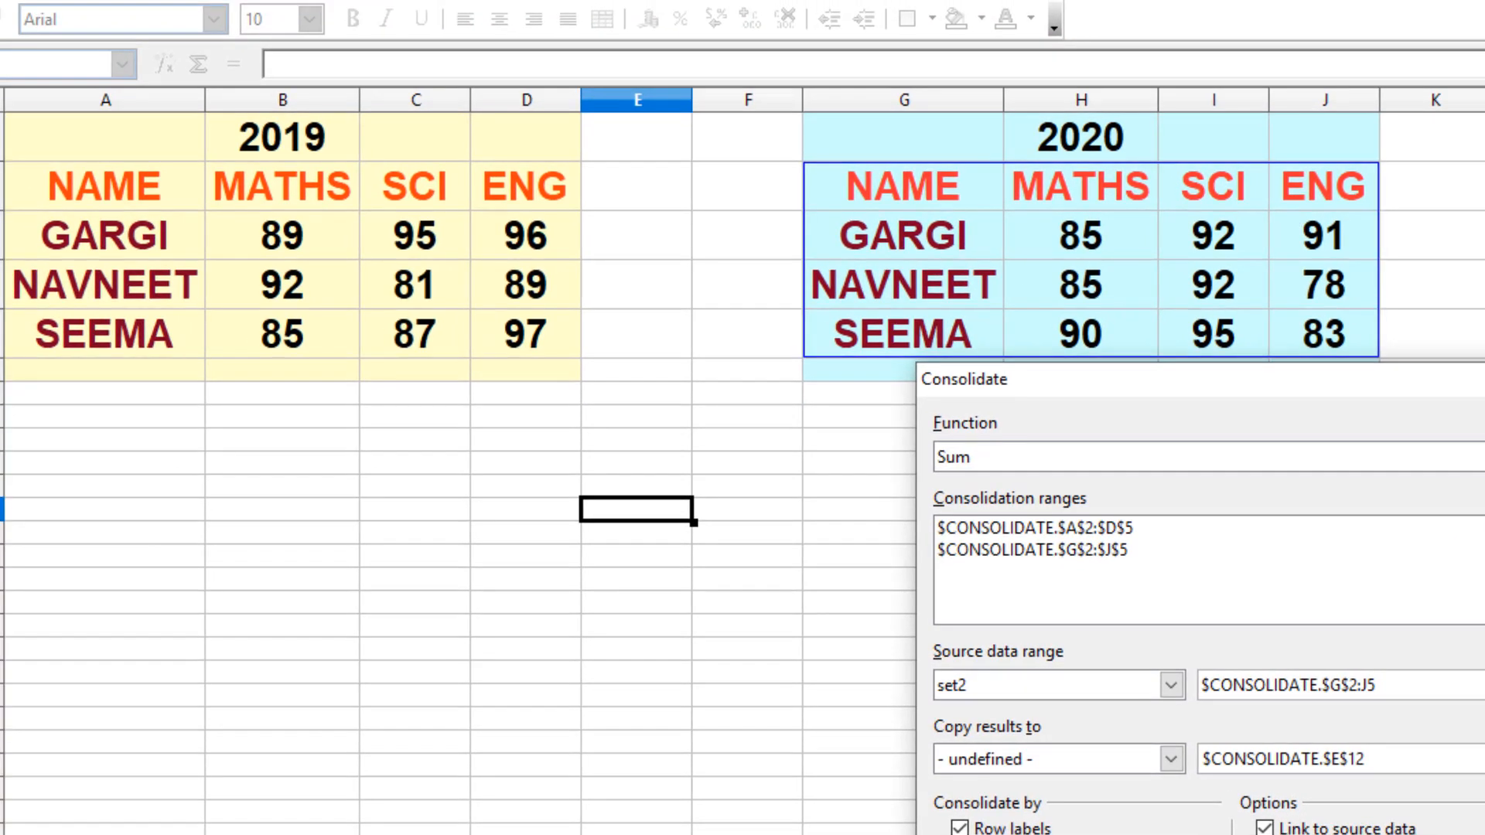
{"action": "left_click", "coordinate": [1460, 393]}
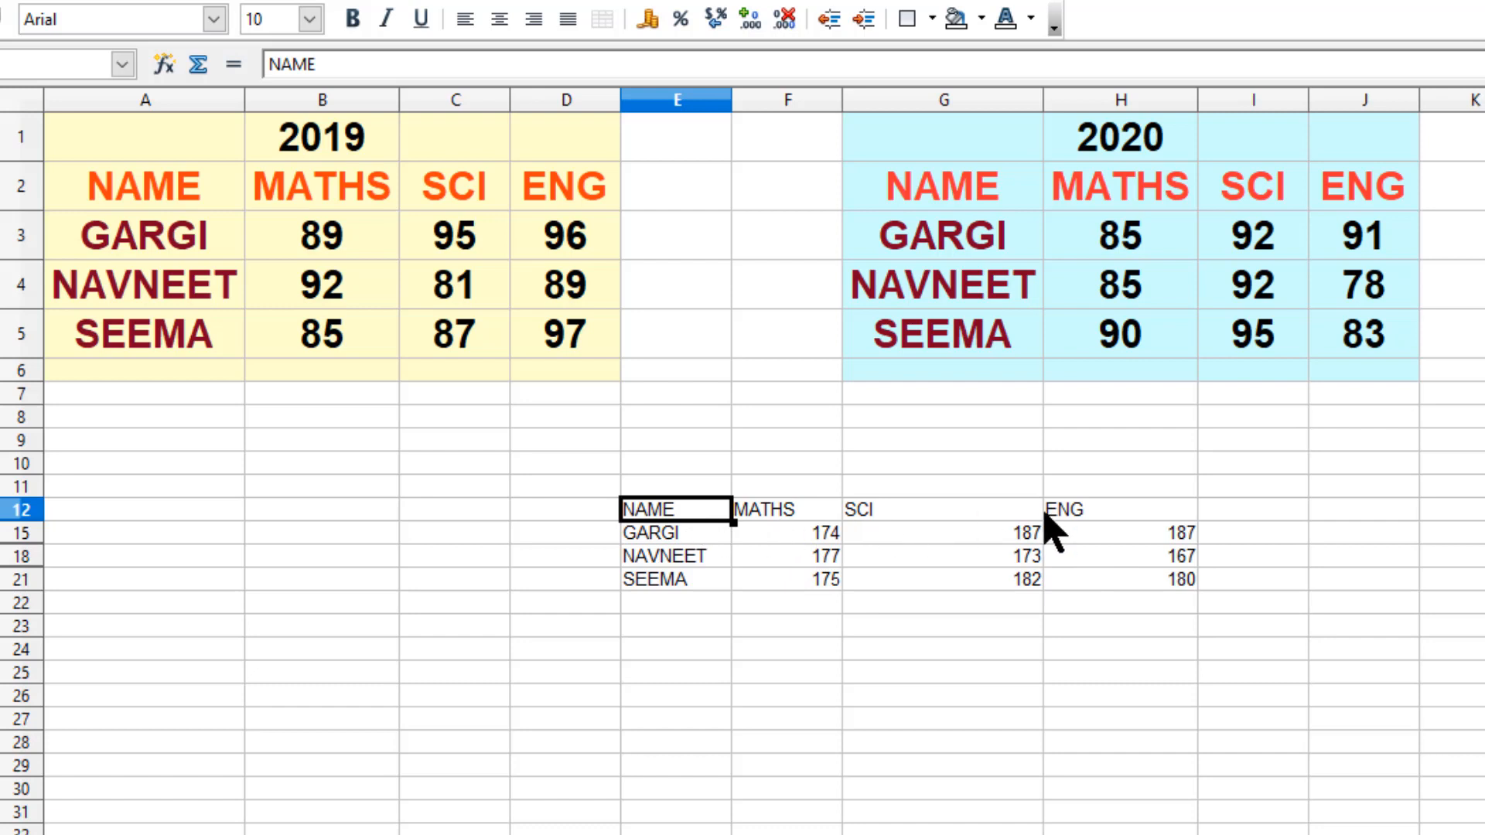
Step: Select the consolidated results table in E12:H21 and make its text bold and larger
{"action": "left_click_drag", "start_coordinate": [1127, 517], "coordinate": [681, 579]}
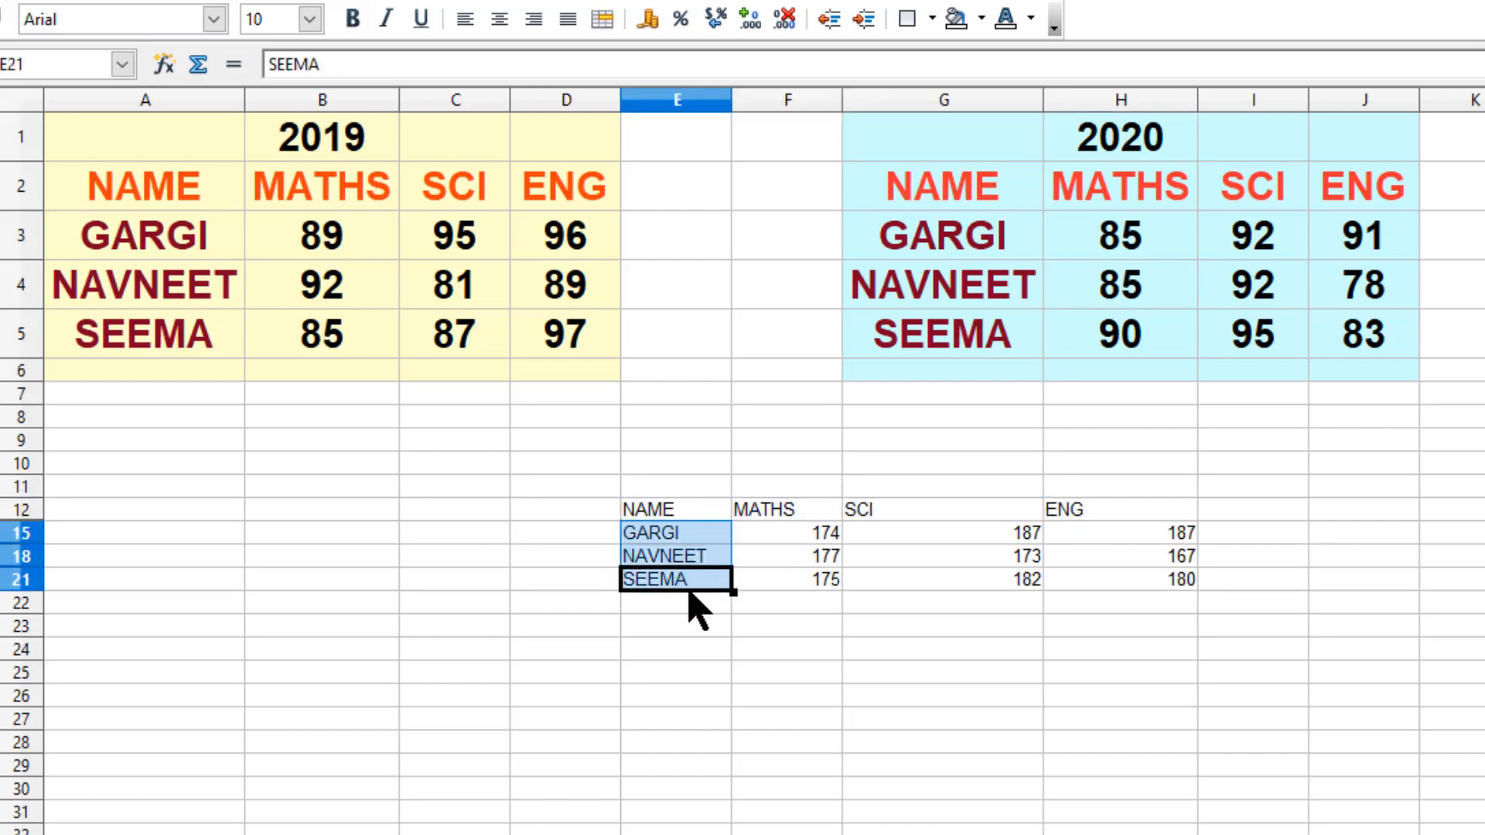
{"action": "left_click_drag", "start_coordinate": [820, 535], "coordinate": [1183, 582]}
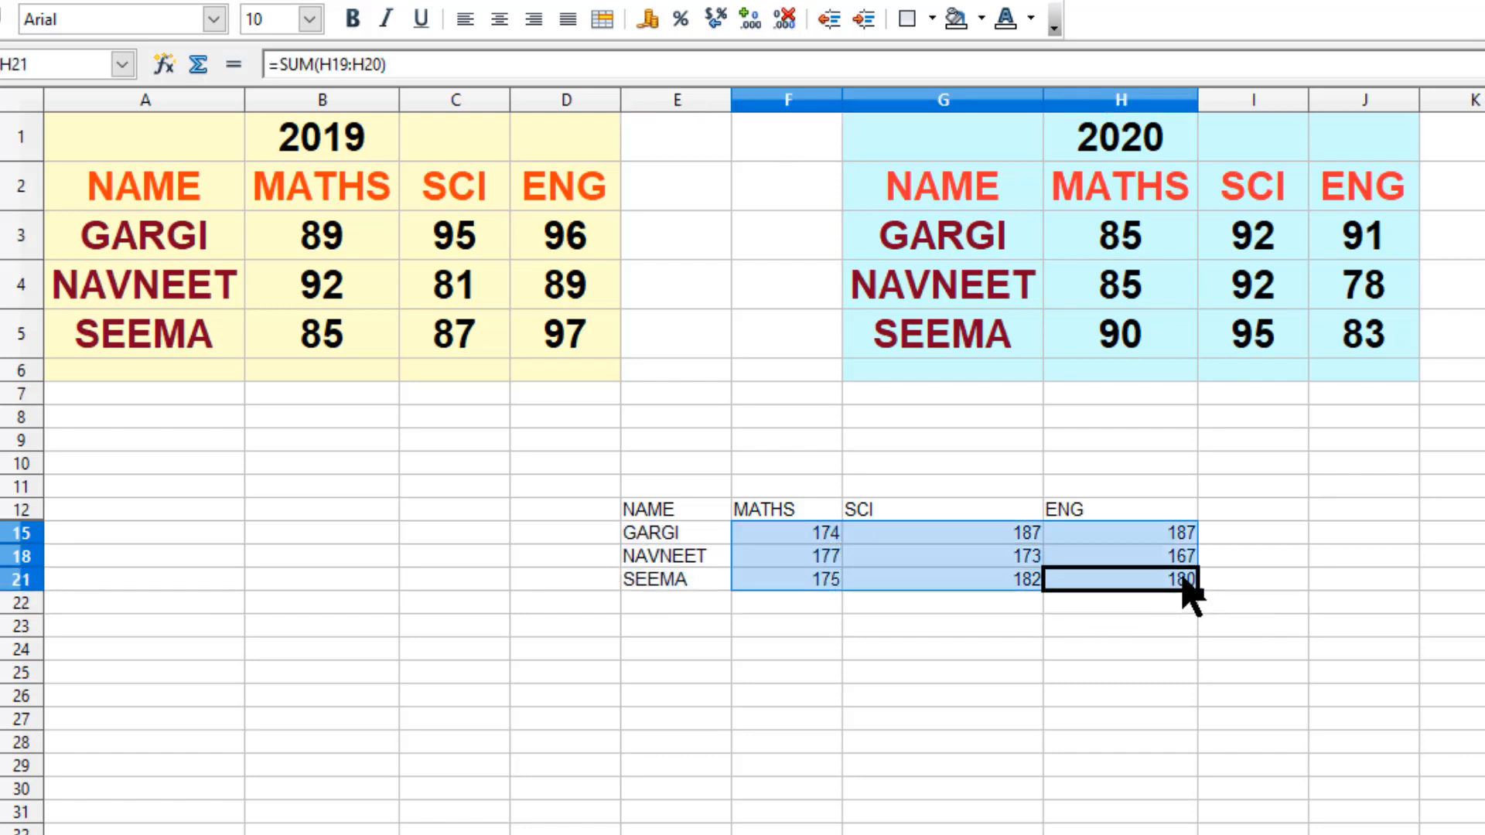
{"action": "left_click_drag", "start_coordinate": [652, 510], "coordinate": [1172, 599]}
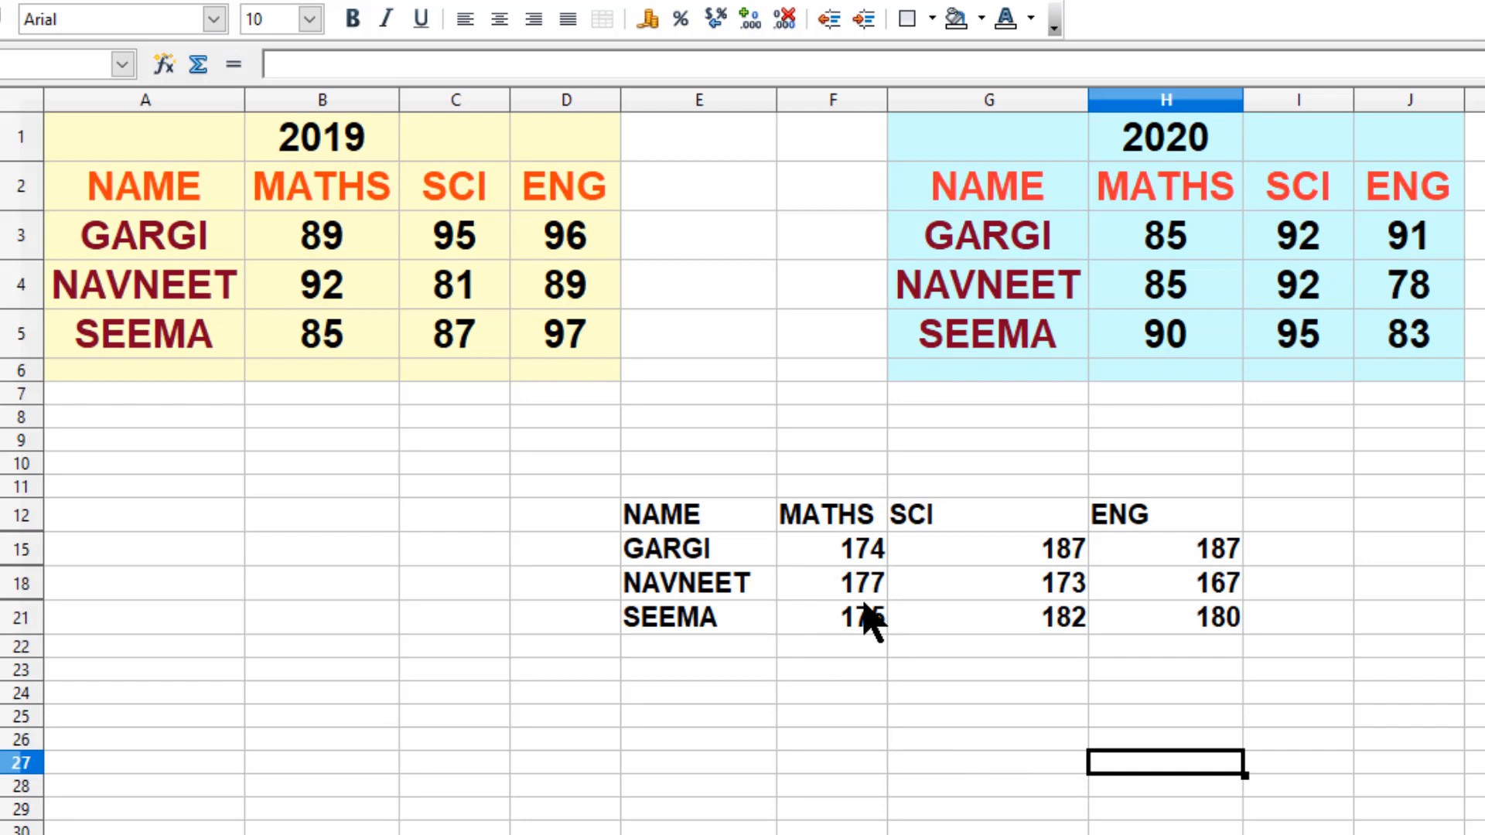
Step: Check the last student's ENG marks in D5 and J5 against H21, and set the 2020 MATHS mark in H3 to 70
{"action": "left_click", "coordinate": [570, 345]}
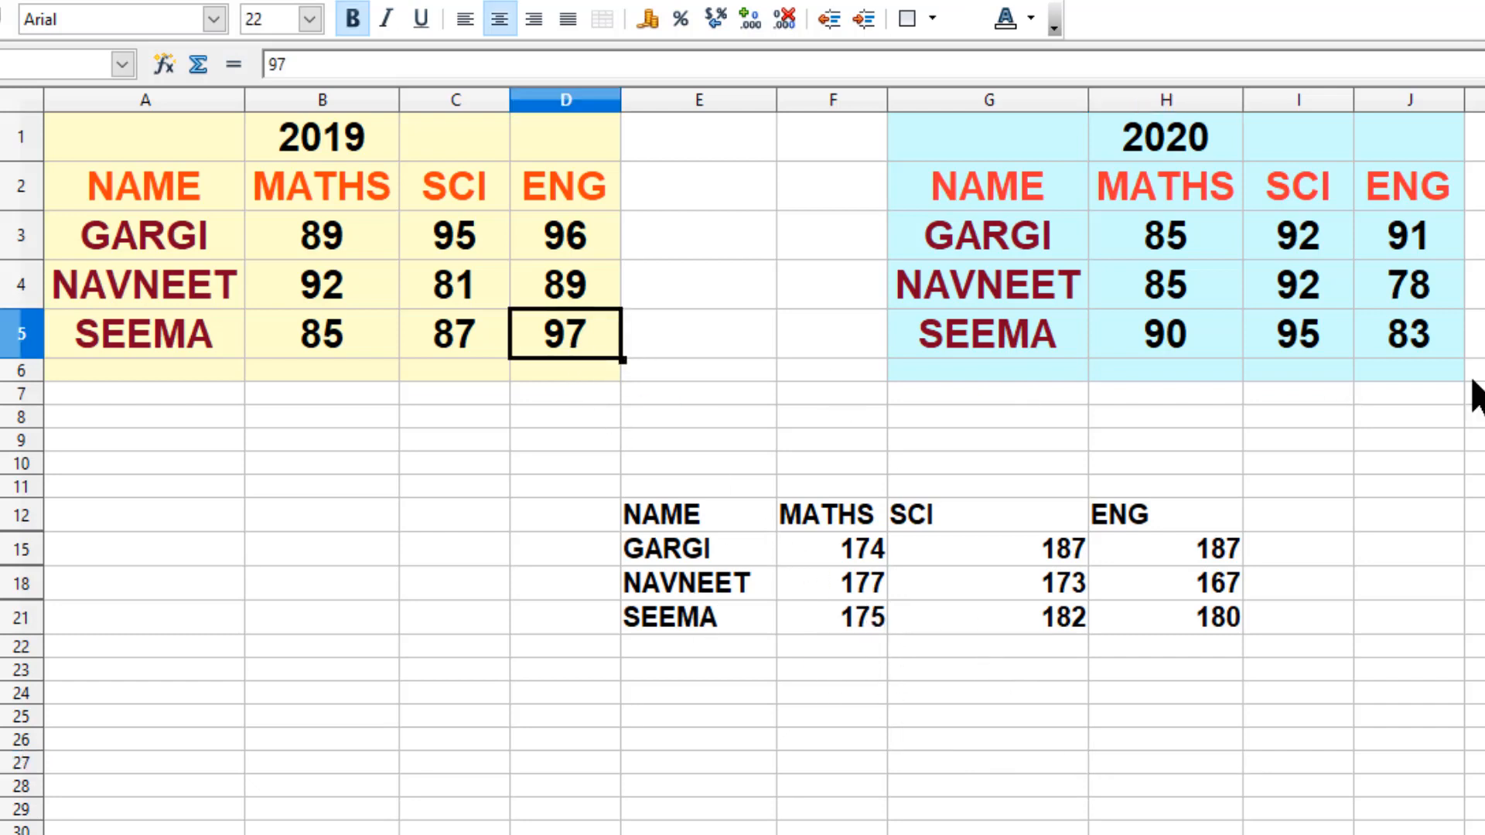
{"action": "left_click", "coordinate": [1433, 355]}
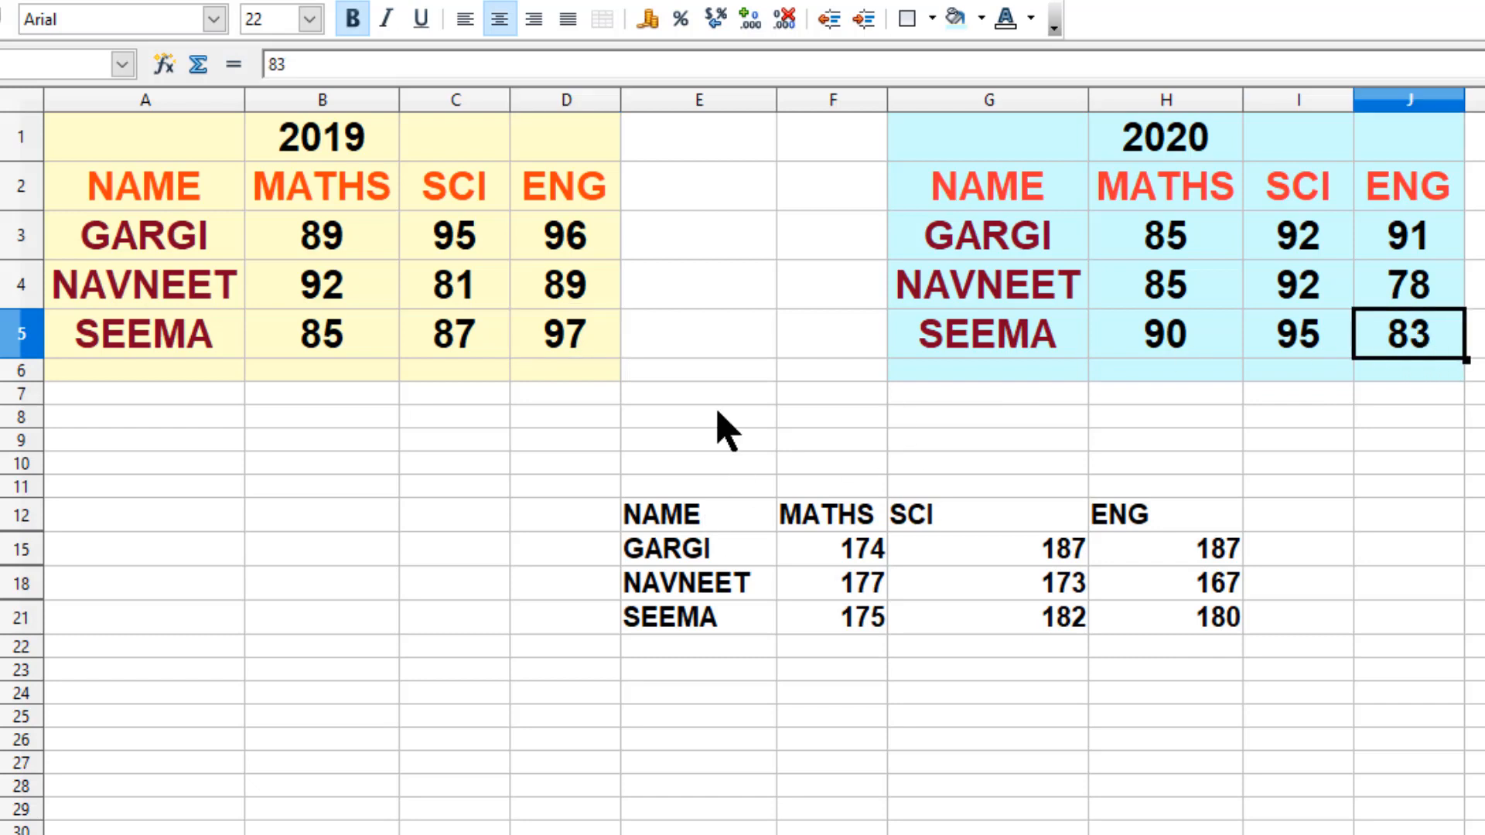
{"action": "left_click", "coordinate": [1199, 615]}
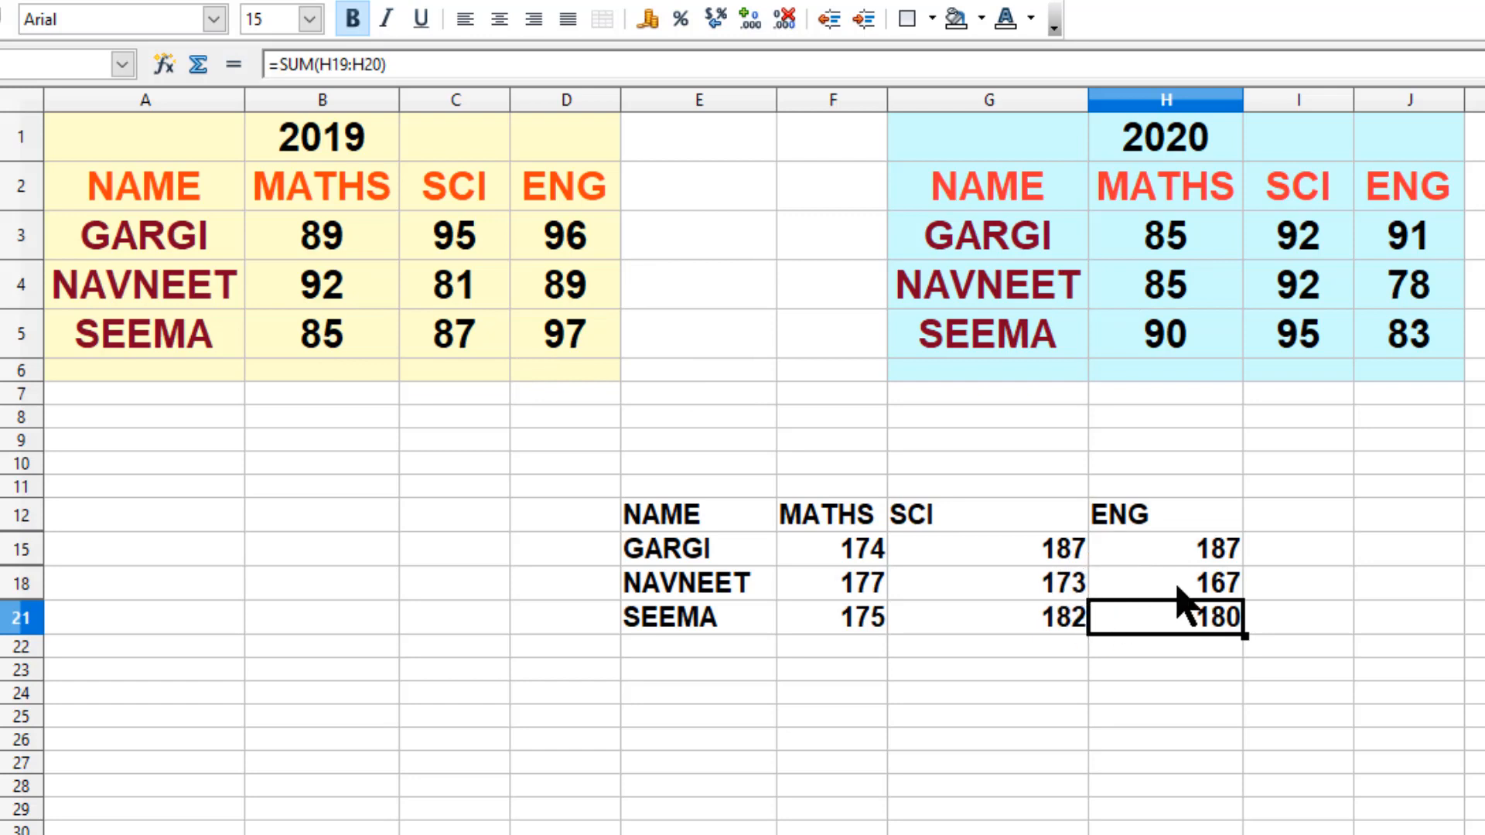
{"action": "left_click", "coordinate": [1190, 248]}
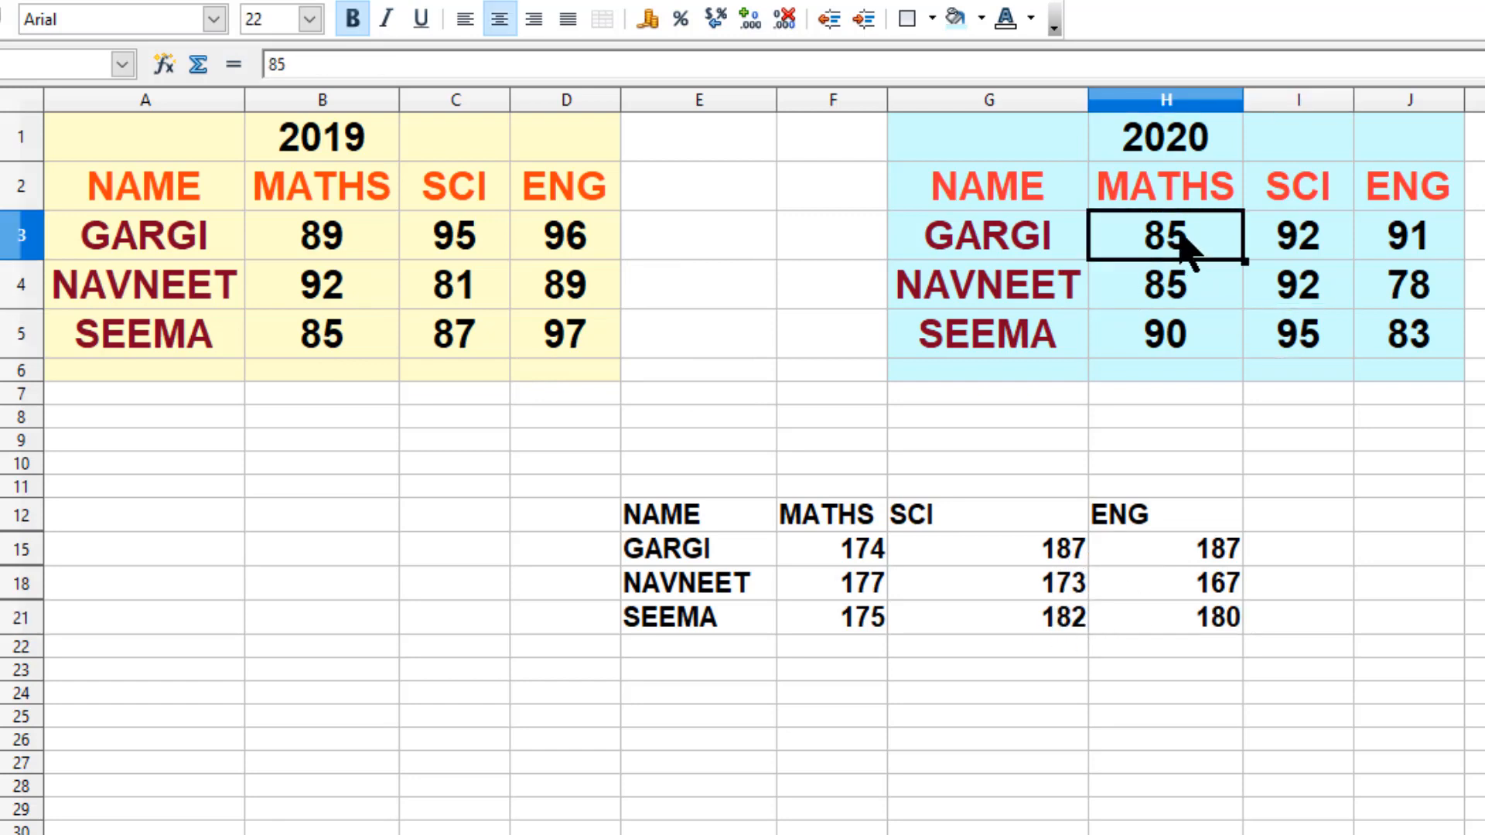
{"action": "type", "text": "70"}
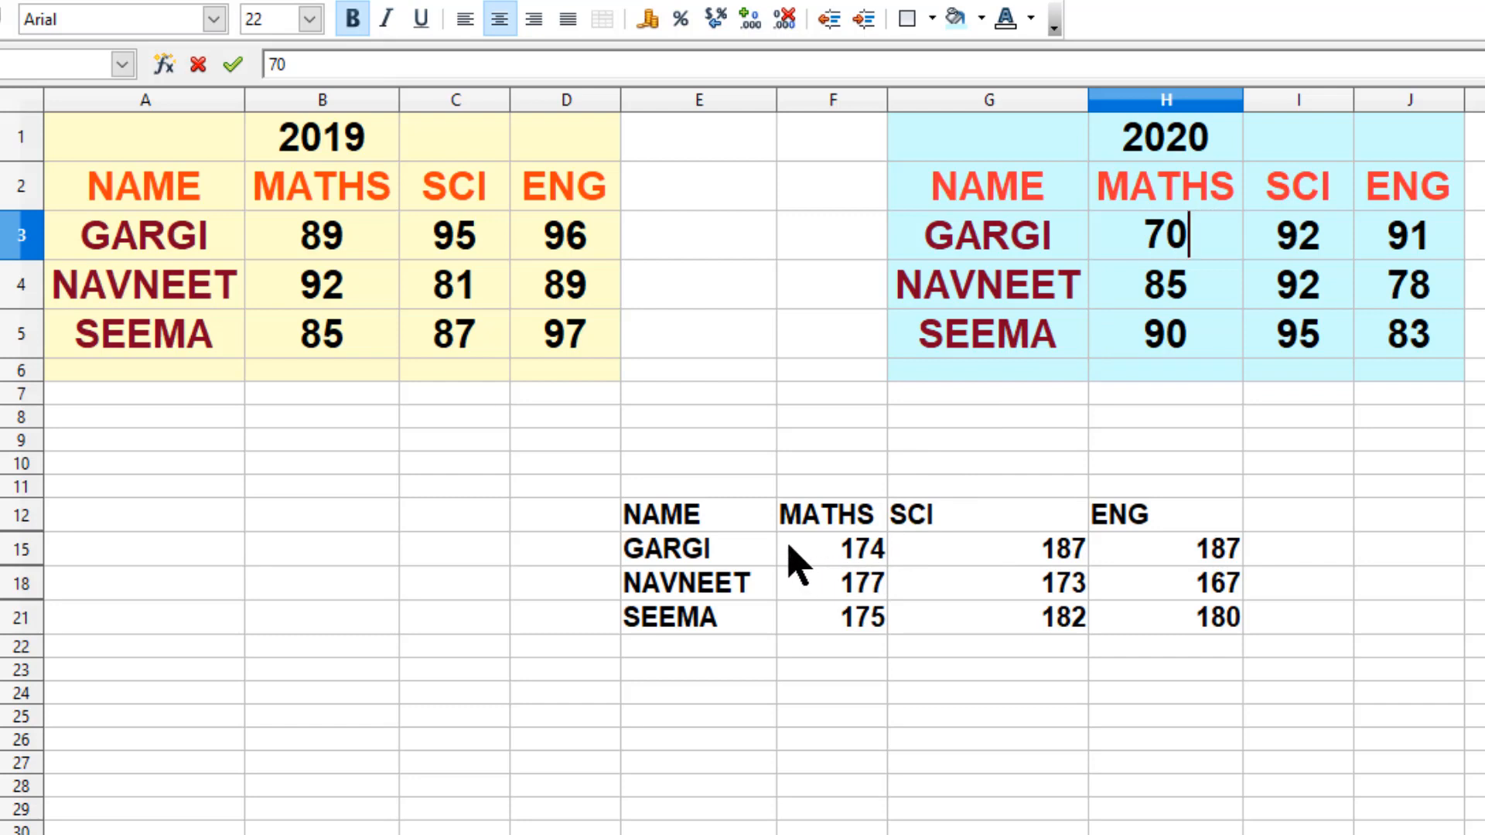
{"action": "key", "text": "Return"}
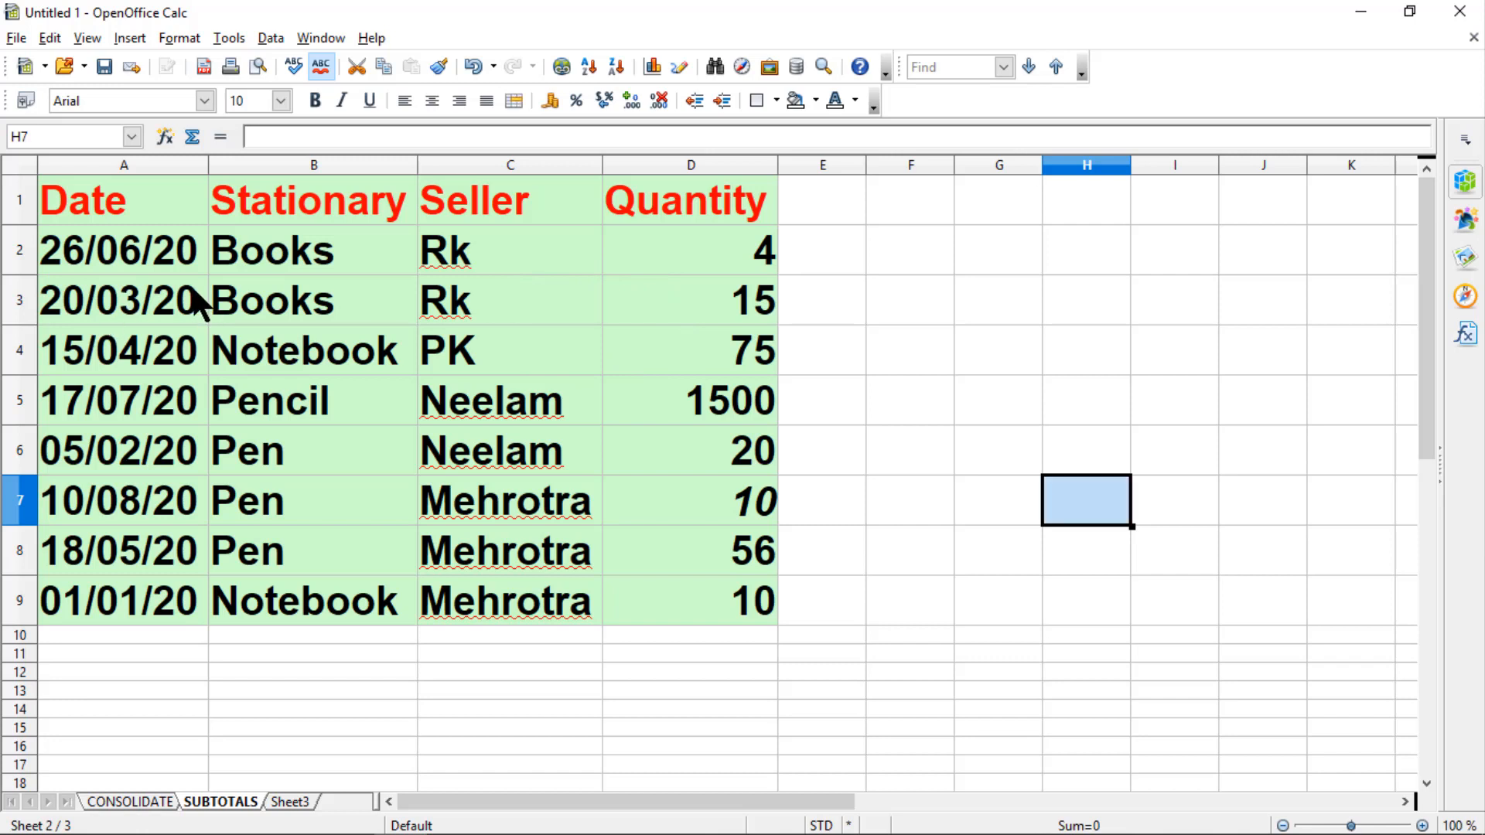
Step: Start Subtotals for the stationery table in A1:D9 and review its grouping and sorting options
{"action": "left_click_drag", "start_coordinate": [100, 204], "coordinate": [749, 616]}
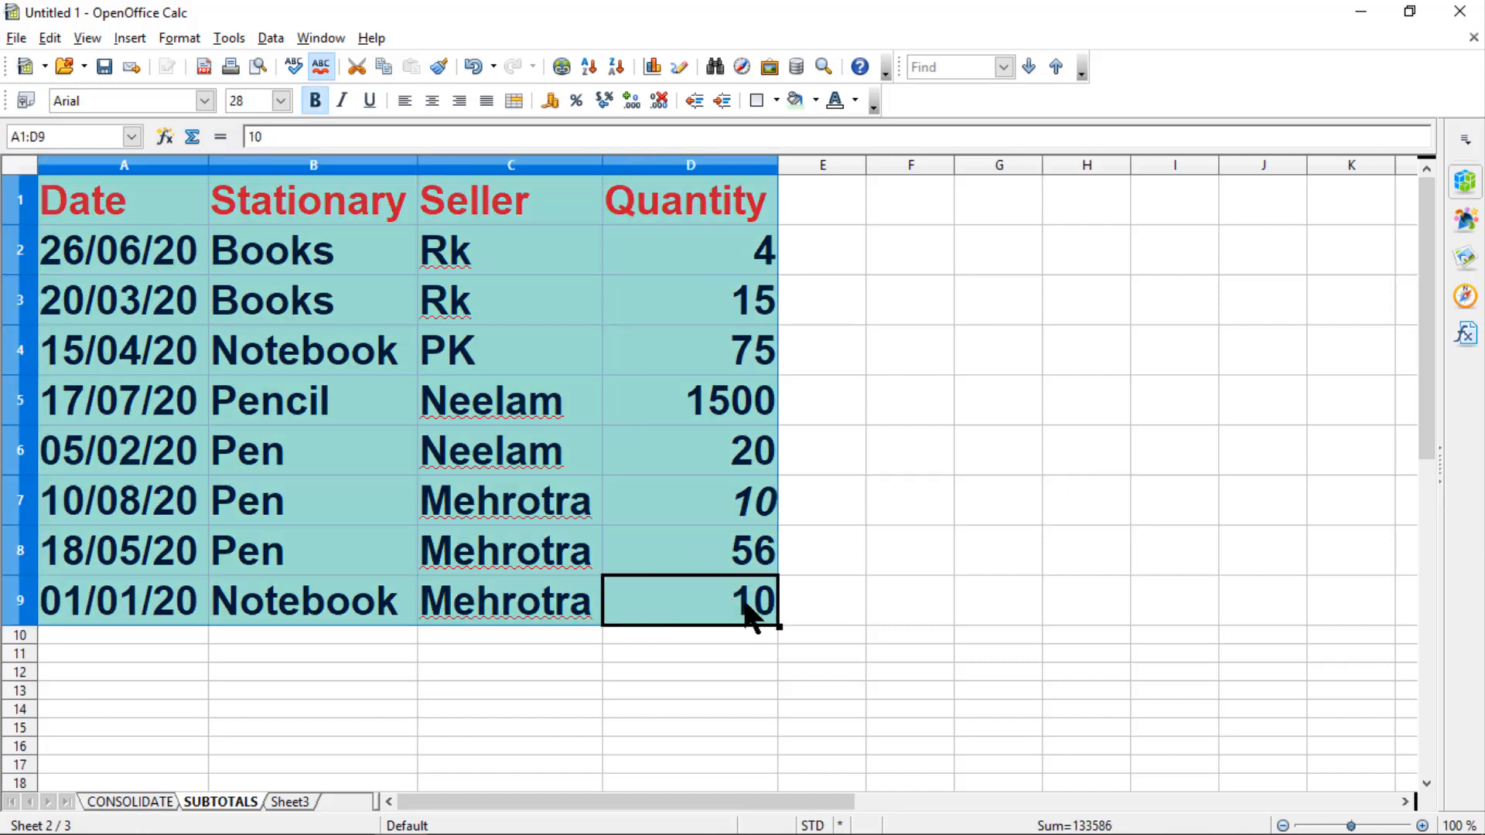
{"action": "left_click", "coordinate": [270, 38]}
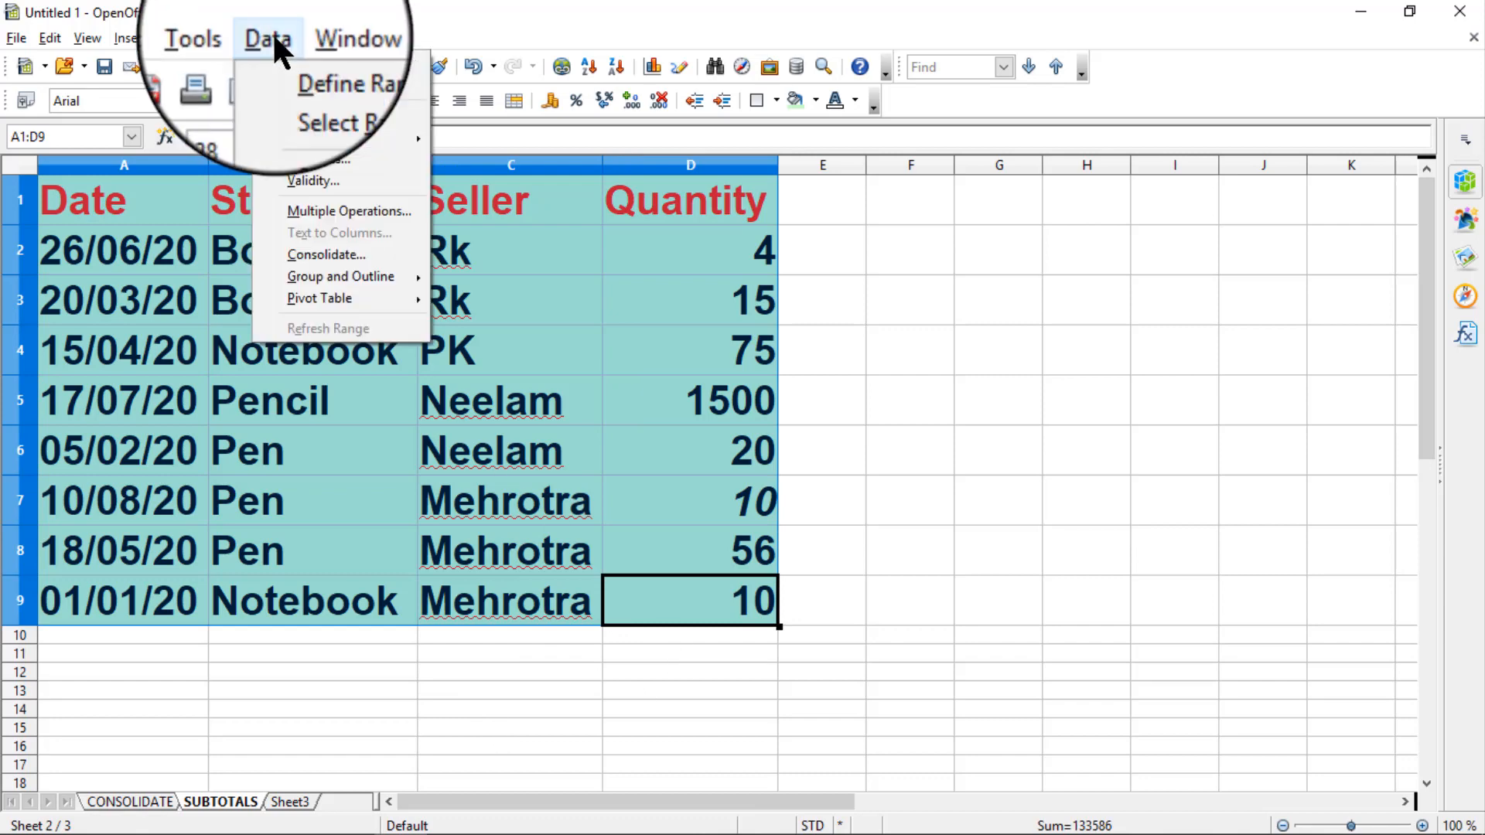
{"action": "left_click", "coordinate": [309, 158]}
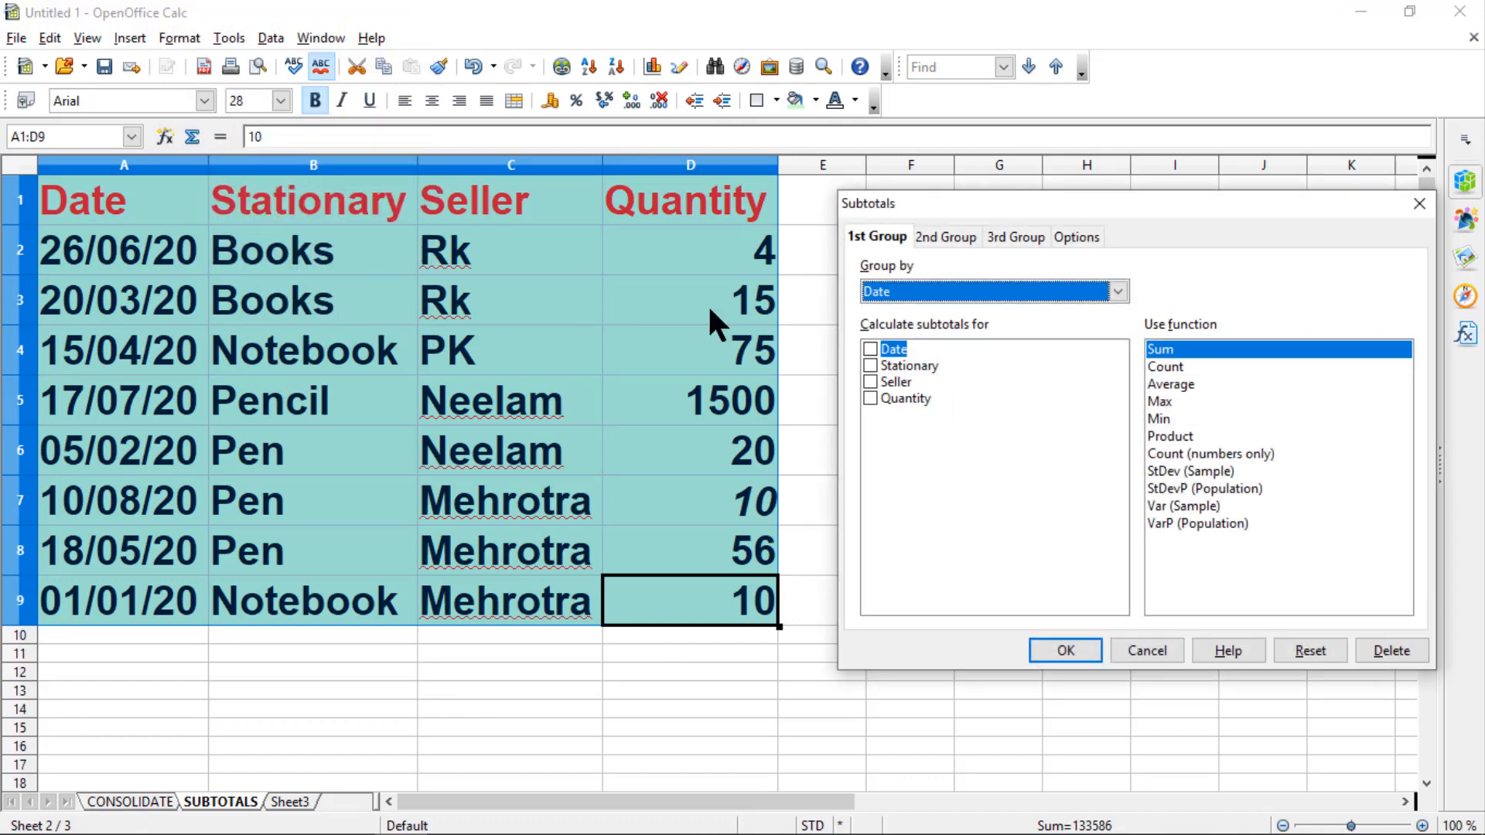
{"action": "left_click_drag", "start_coordinate": [948, 205], "coordinate": [909, 205]}
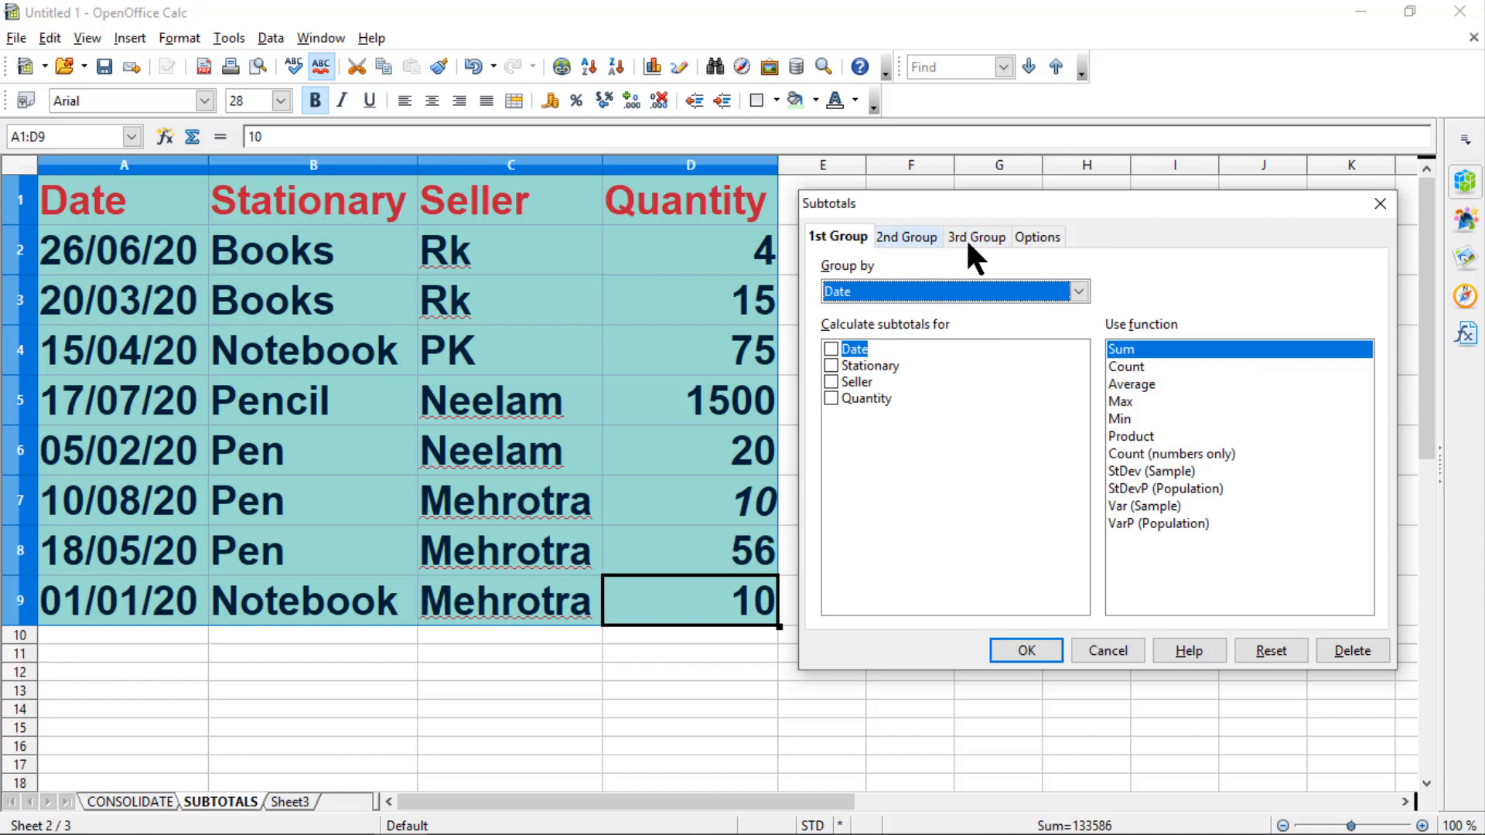
{"action": "left_click", "coordinate": [1027, 235]}
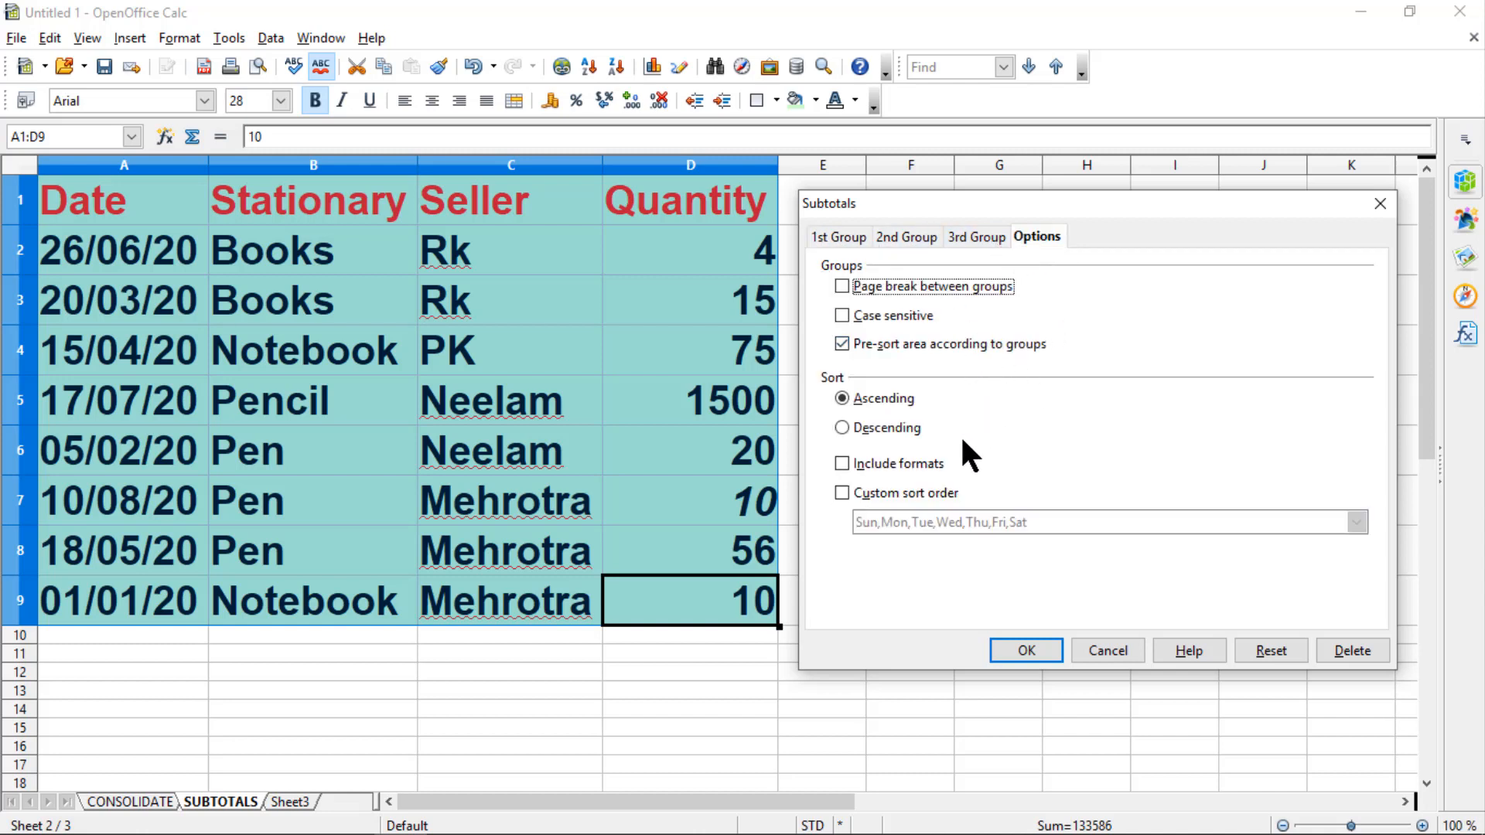
{"action": "left_click", "coordinate": [837, 234]}
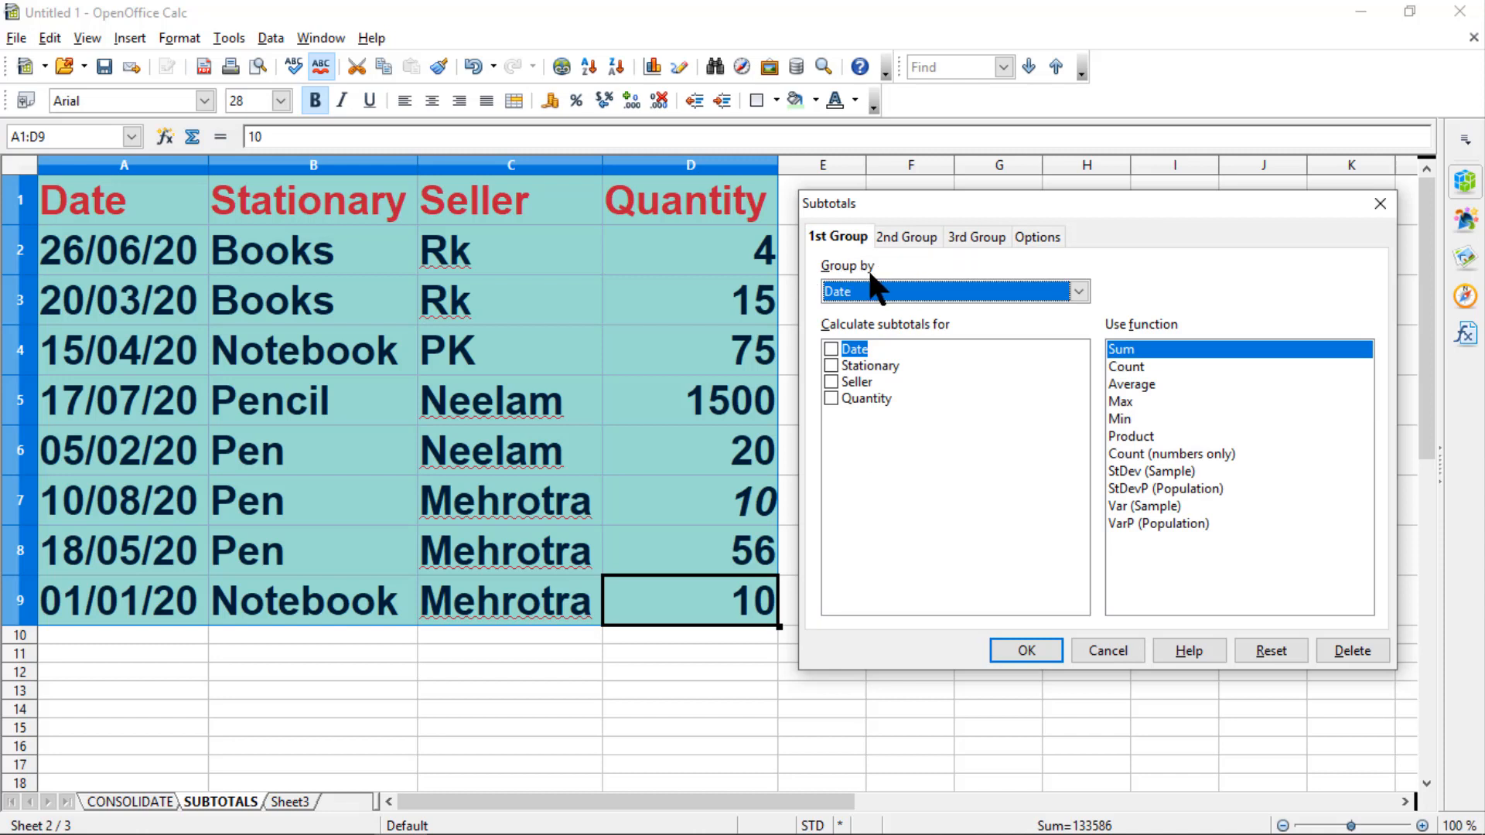
Step: Create subtotals grouped by Seller, using the Sum function on Quantity
{"action": "left_click", "coordinate": [1079, 291]}
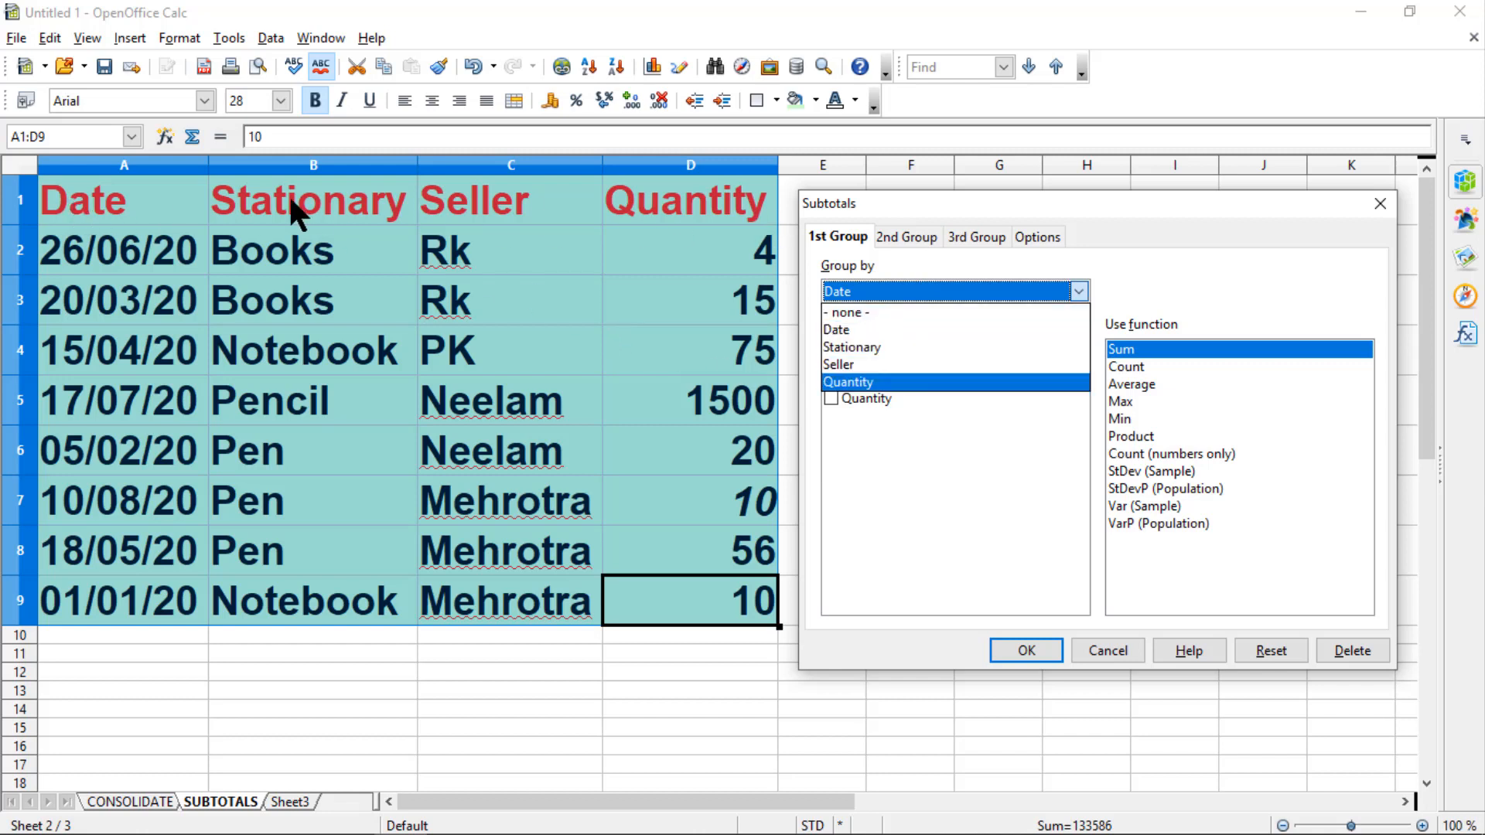
{"action": "left_click", "coordinate": [905, 364]}
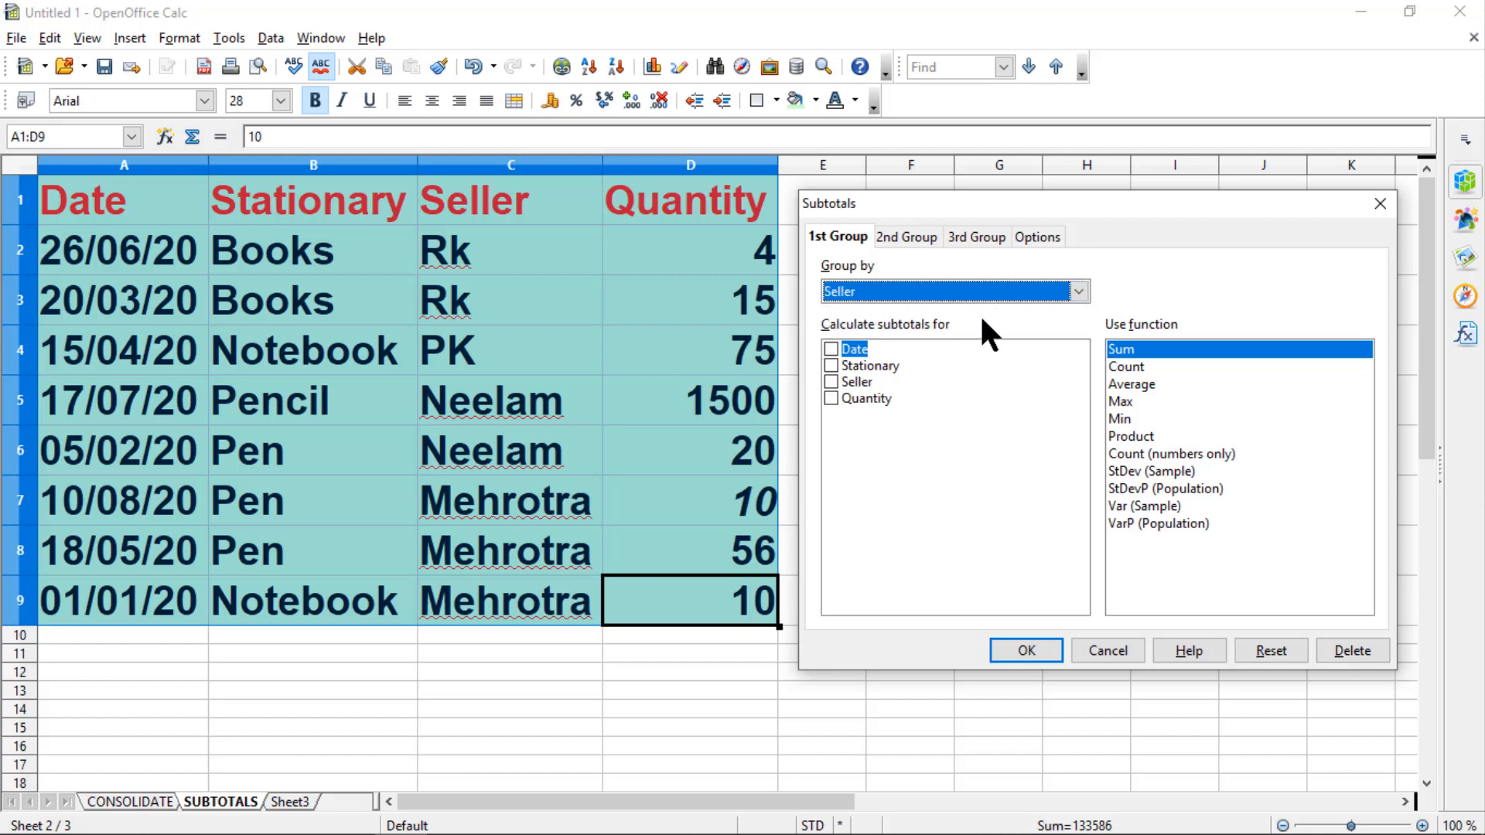
{"action": "left_click", "coordinate": [832, 399]}
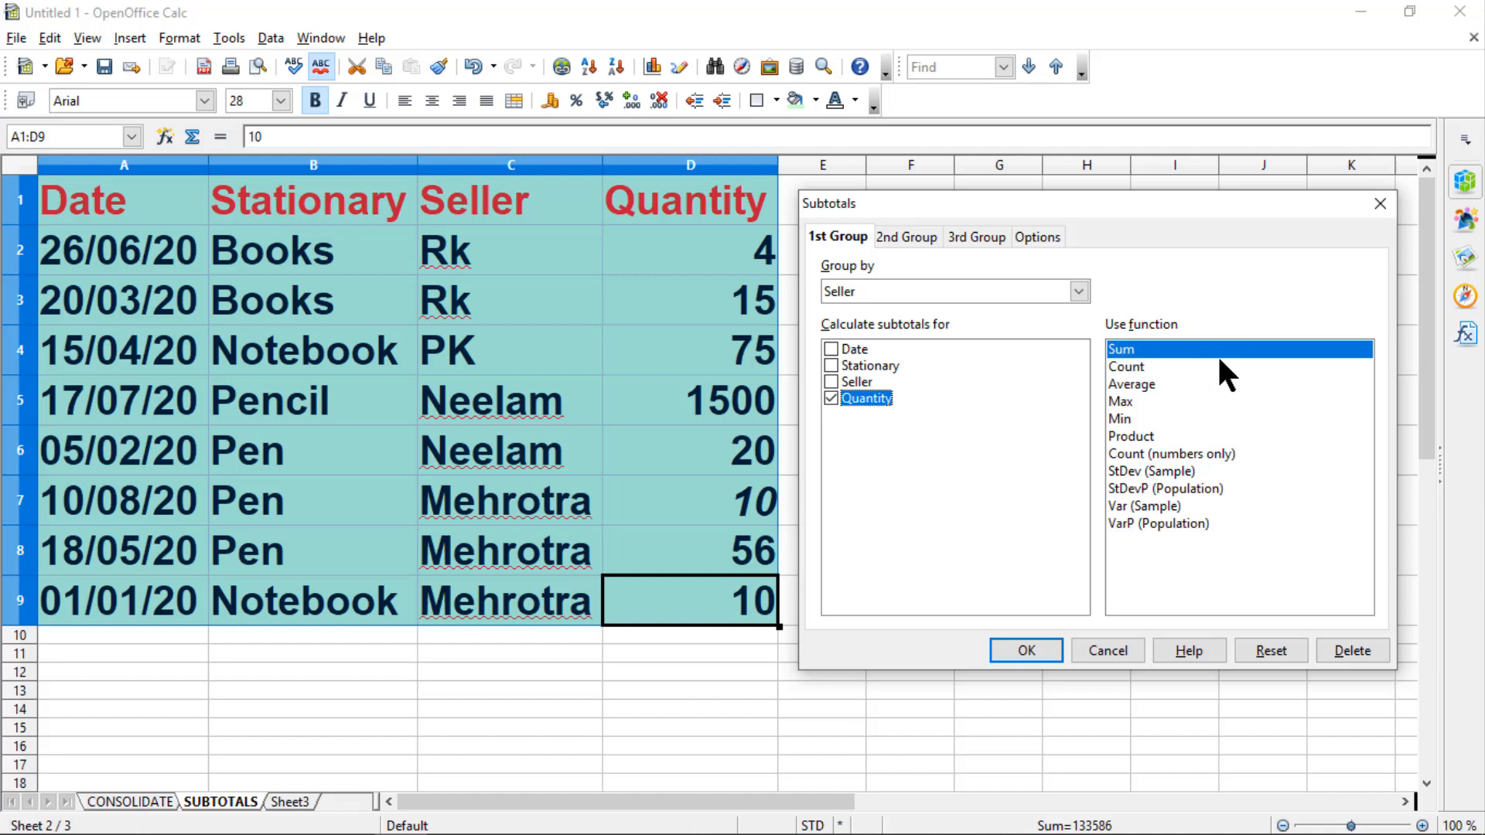
{"action": "left_click", "coordinate": [1027, 650]}
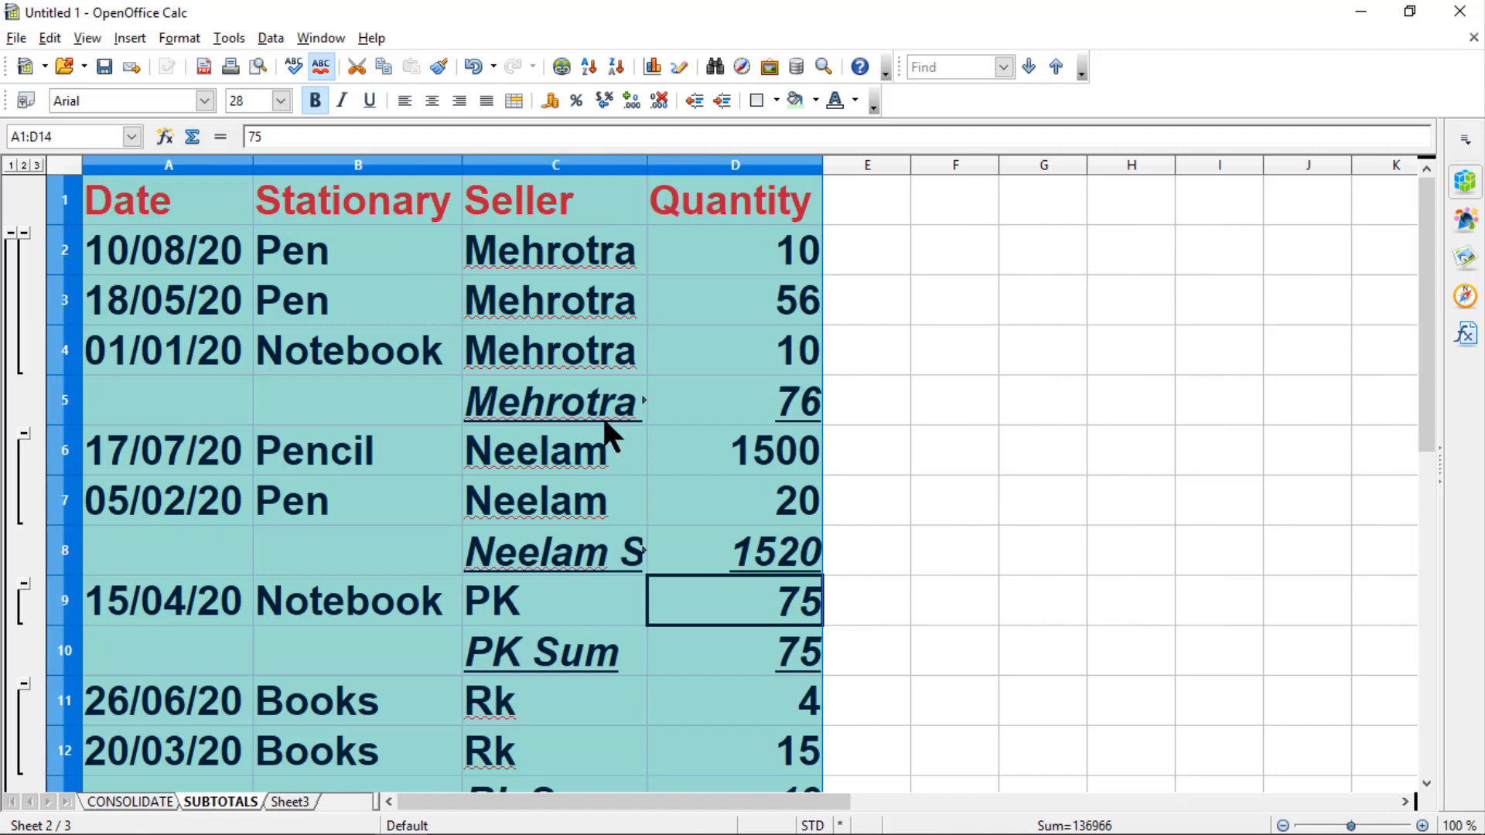
Step: Examine the rows of each seller group in column C and the first group's quantities with their subtotal formula in D7
{"action": "scroll", "coordinate": [691, 345], "scroll_direction": "down", "scroll_amount": 2, "text": "ctrl"}
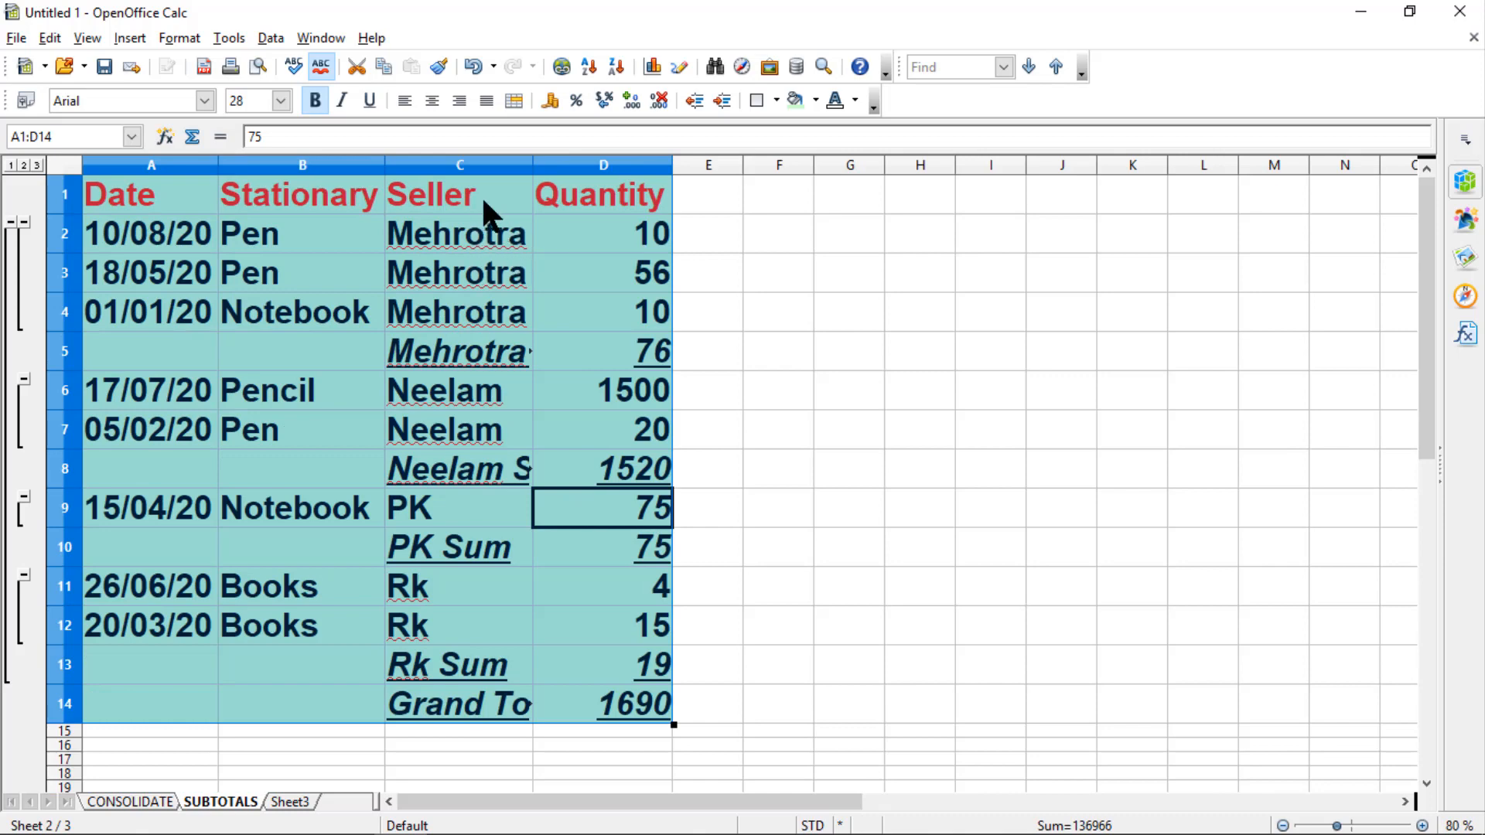
{"action": "key", "text": "ctrl+z"}
{"action": "left_click_drag", "start_coordinate": [447, 267], "coordinate": [446, 351]}
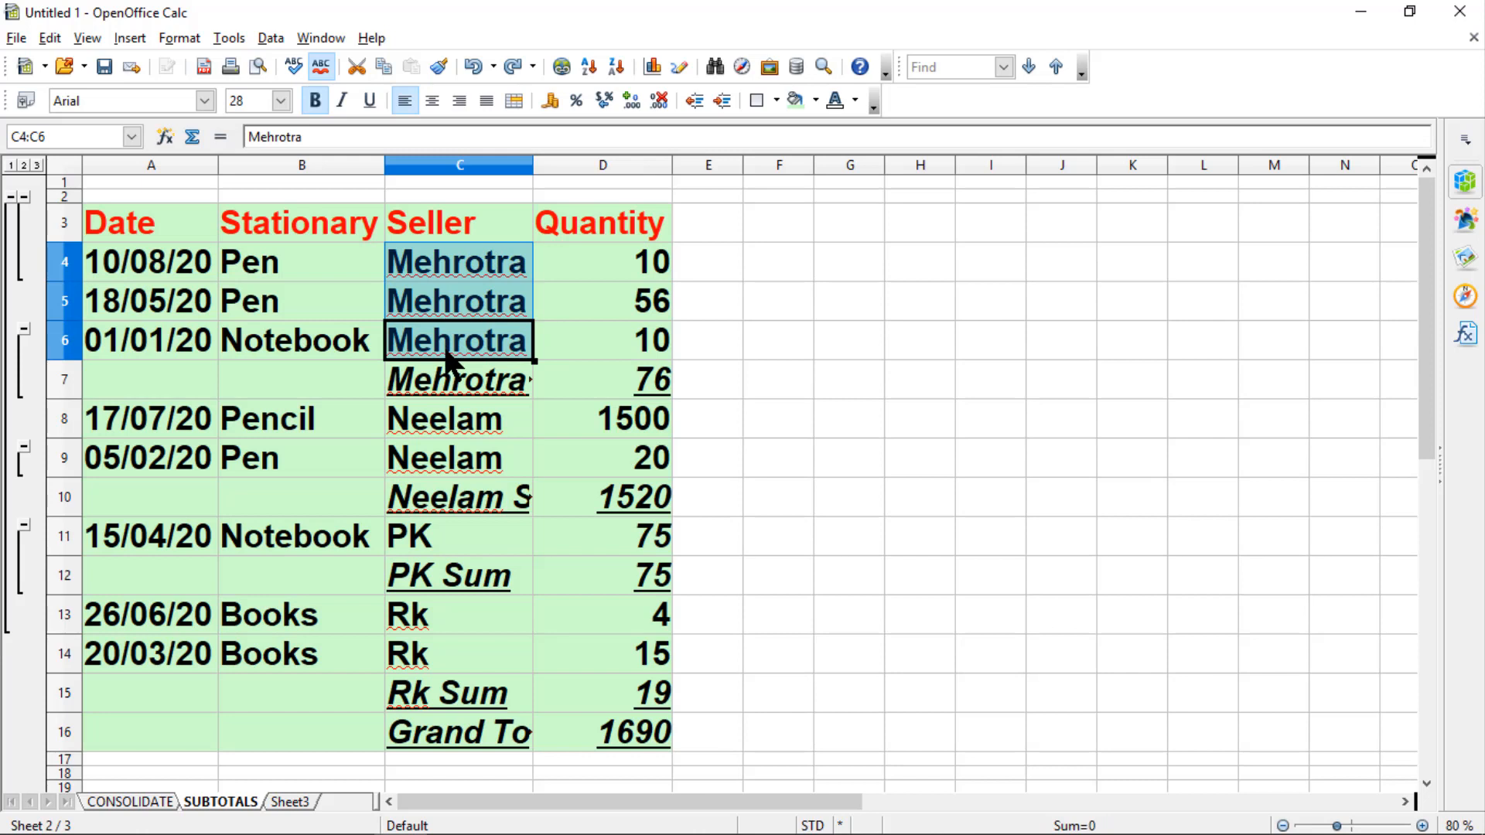
{"action": "left_click_drag", "start_coordinate": [448, 421], "coordinate": [445, 502]}
{"action": "left_click", "coordinate": [454, 540]}
{"action": "left_click_drag", "start_coordinate": [464, 619], "coordinate": [471, 669]}
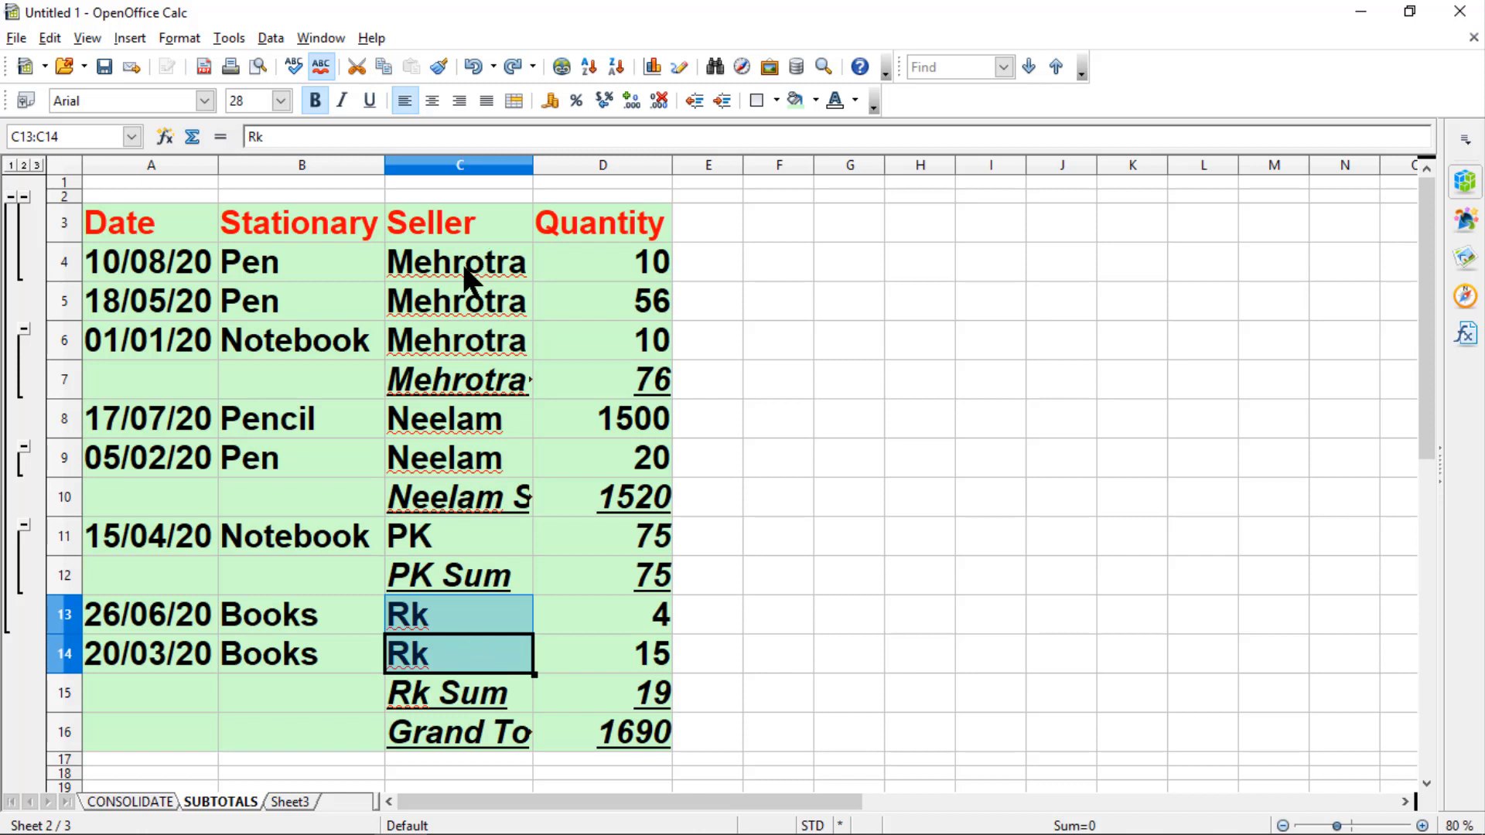
{"action": "left_click_drag", "start_coordinate": [455, 275], "coordinate": [457, 354]}
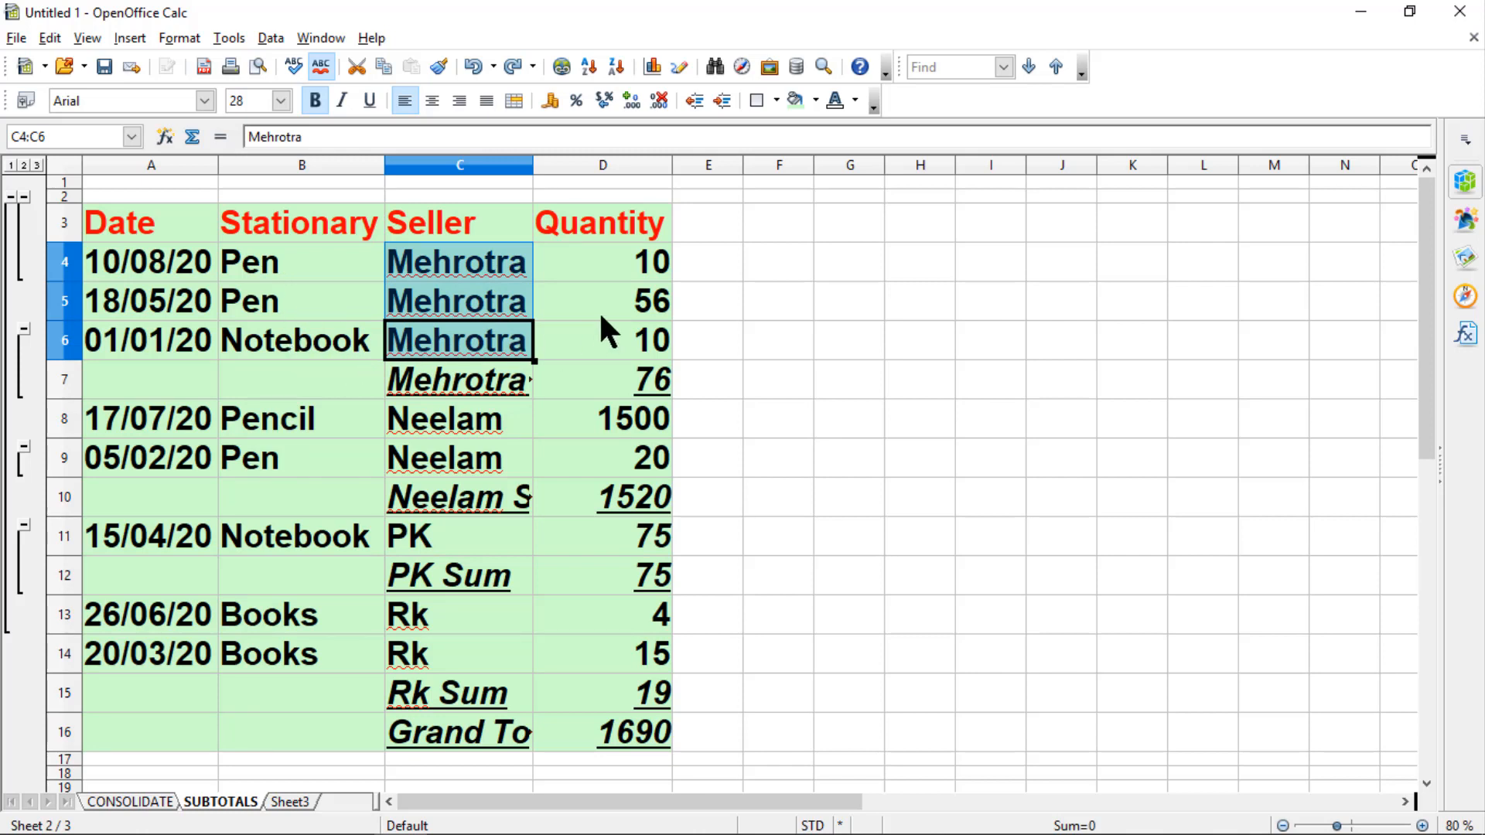
{"action": "left_click_drag", "start_coordinate": [602, 251], "coordinate": [616, 336]}
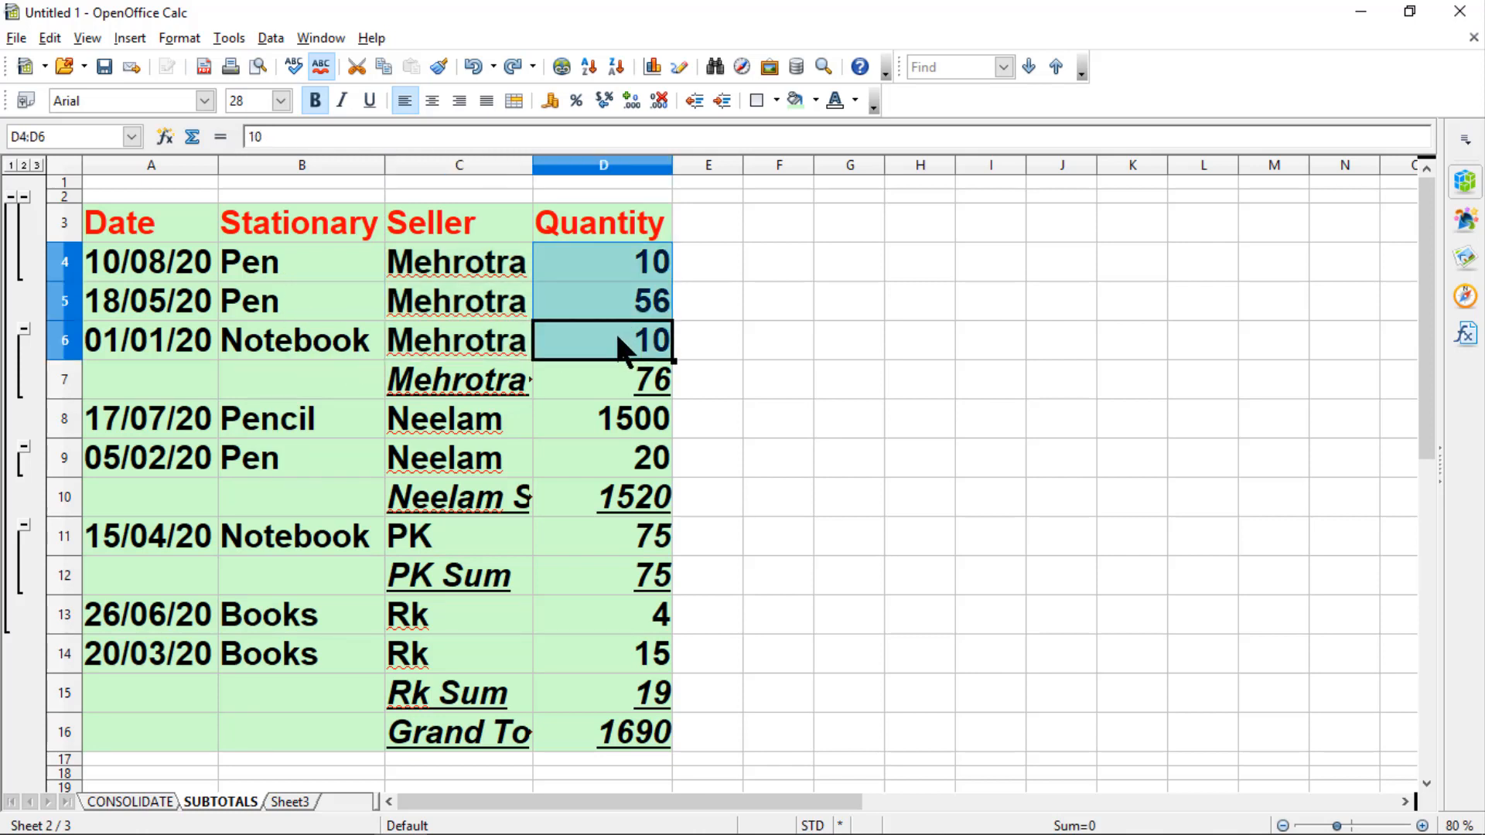
{"action": "left_click", "coordinate": [501, 381]}
{"action": "left_click", "coordinate": [640, 383]}
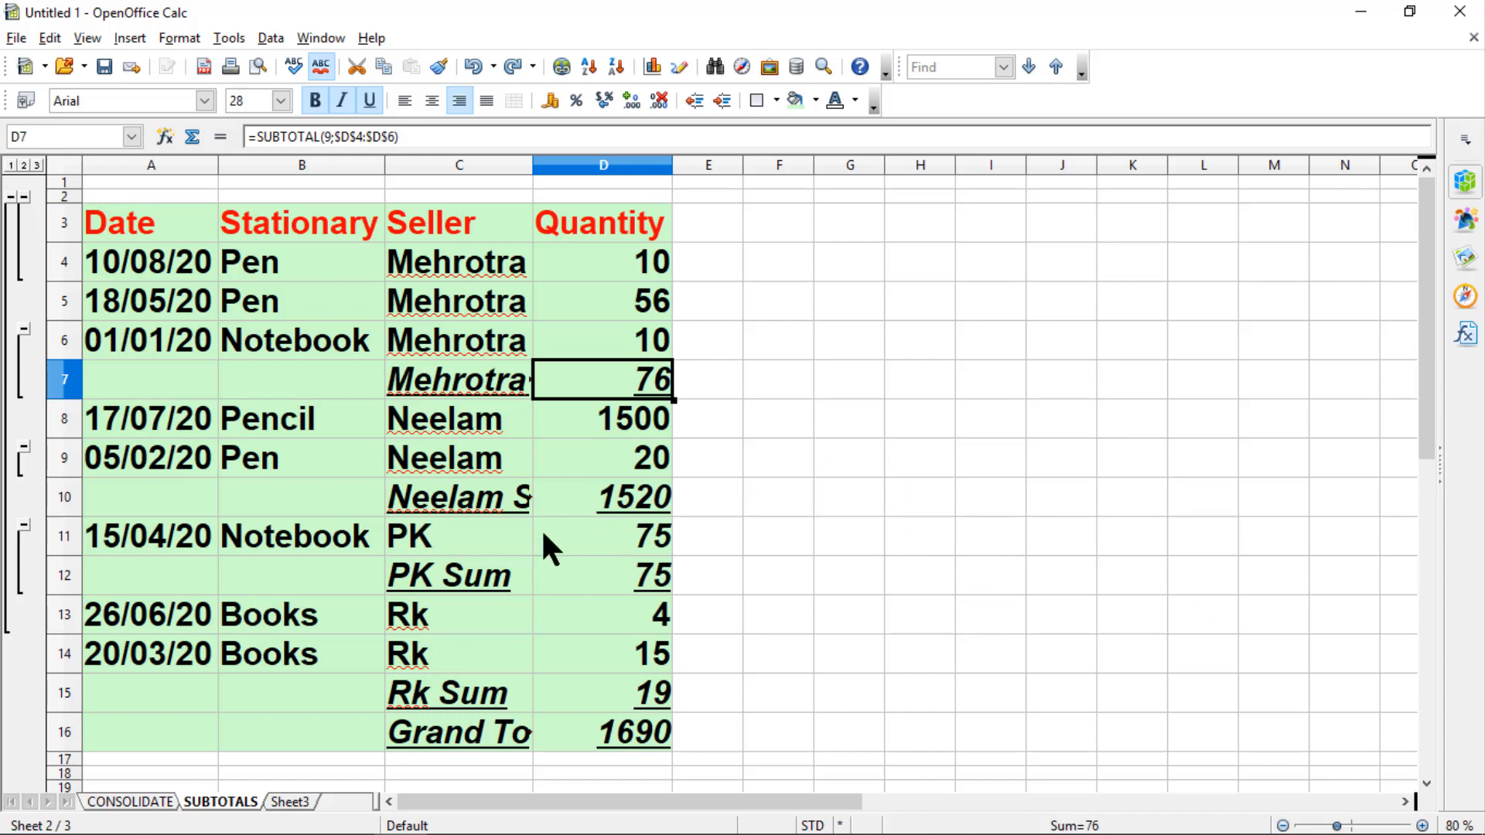
Step: Regroup the subtotals of A3:D16 by Stationary, with Date counted and Quantity summed
{"action": "left_click_drag", "start_coordinate": [147, 232], "coordinate": [610, 722]}
{"action": "left_click", "coordinate": [272, 37]}
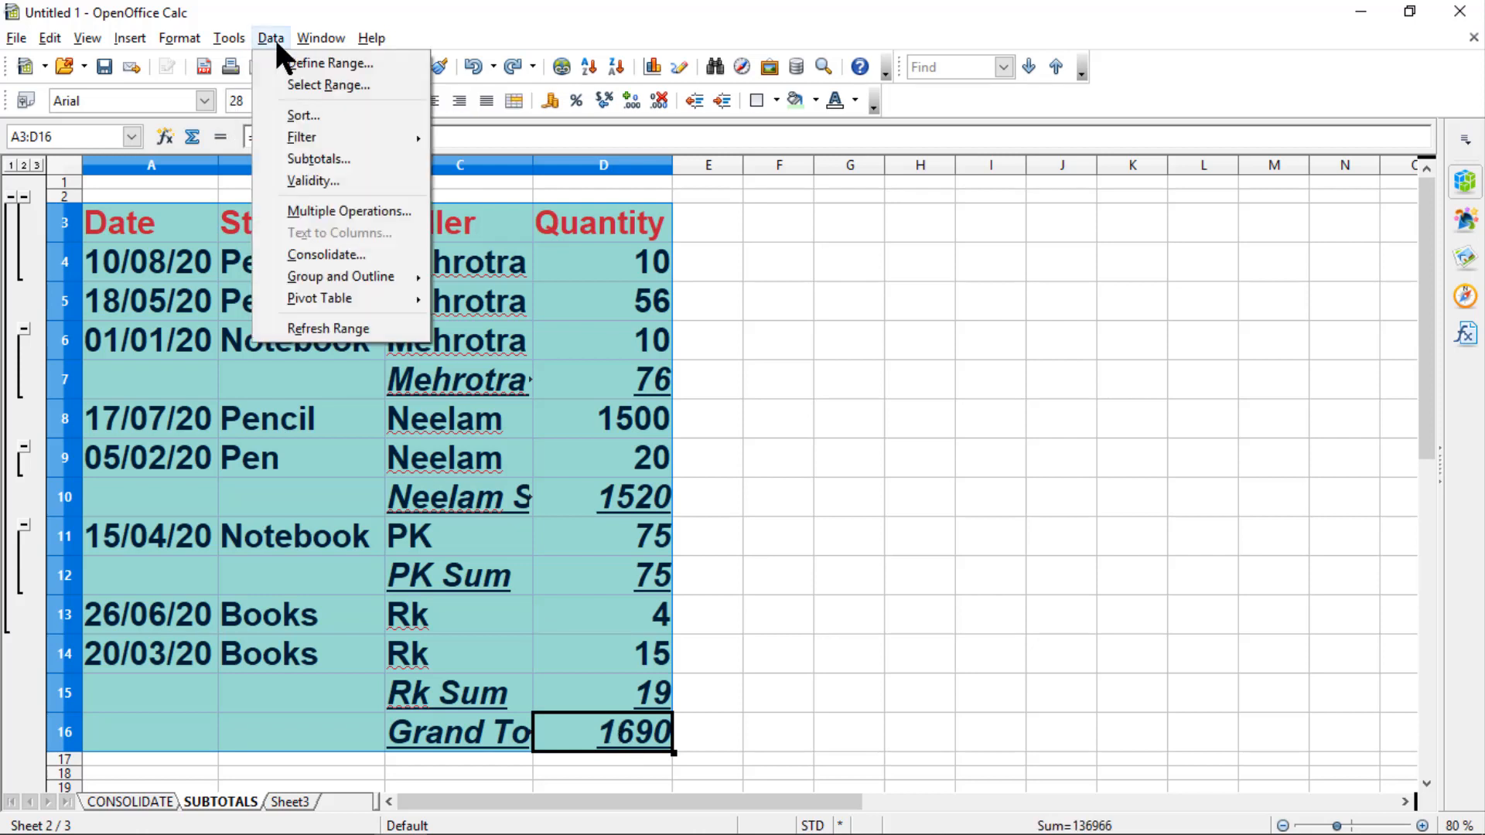
{"action": "left_click", "coordinate": [290, 158]}
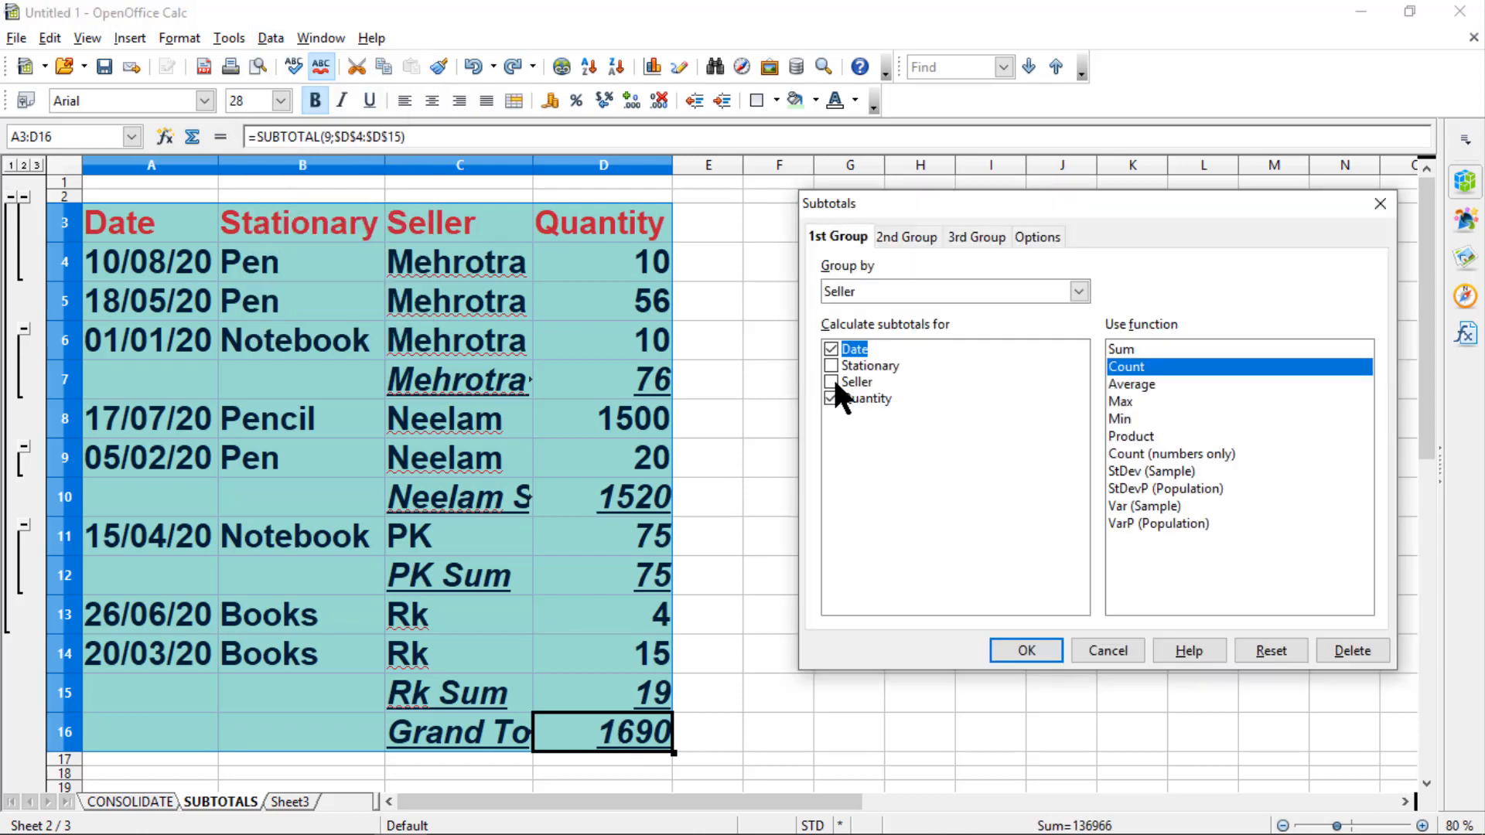
{"action": "left_click", "coordinate": [1076, 289]}
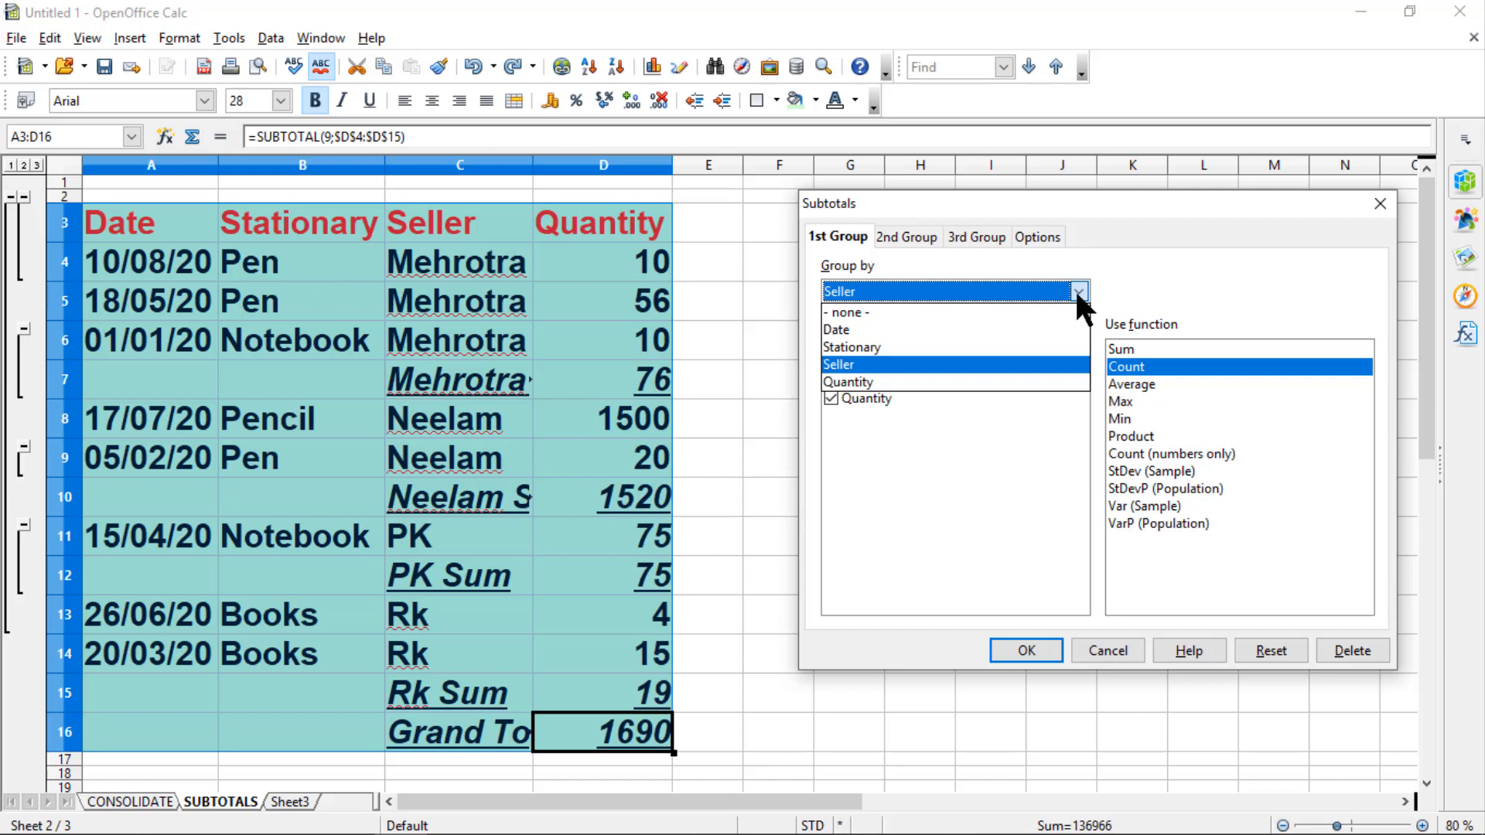
{"action": "left_click", "coordinate": [1033, 352]}
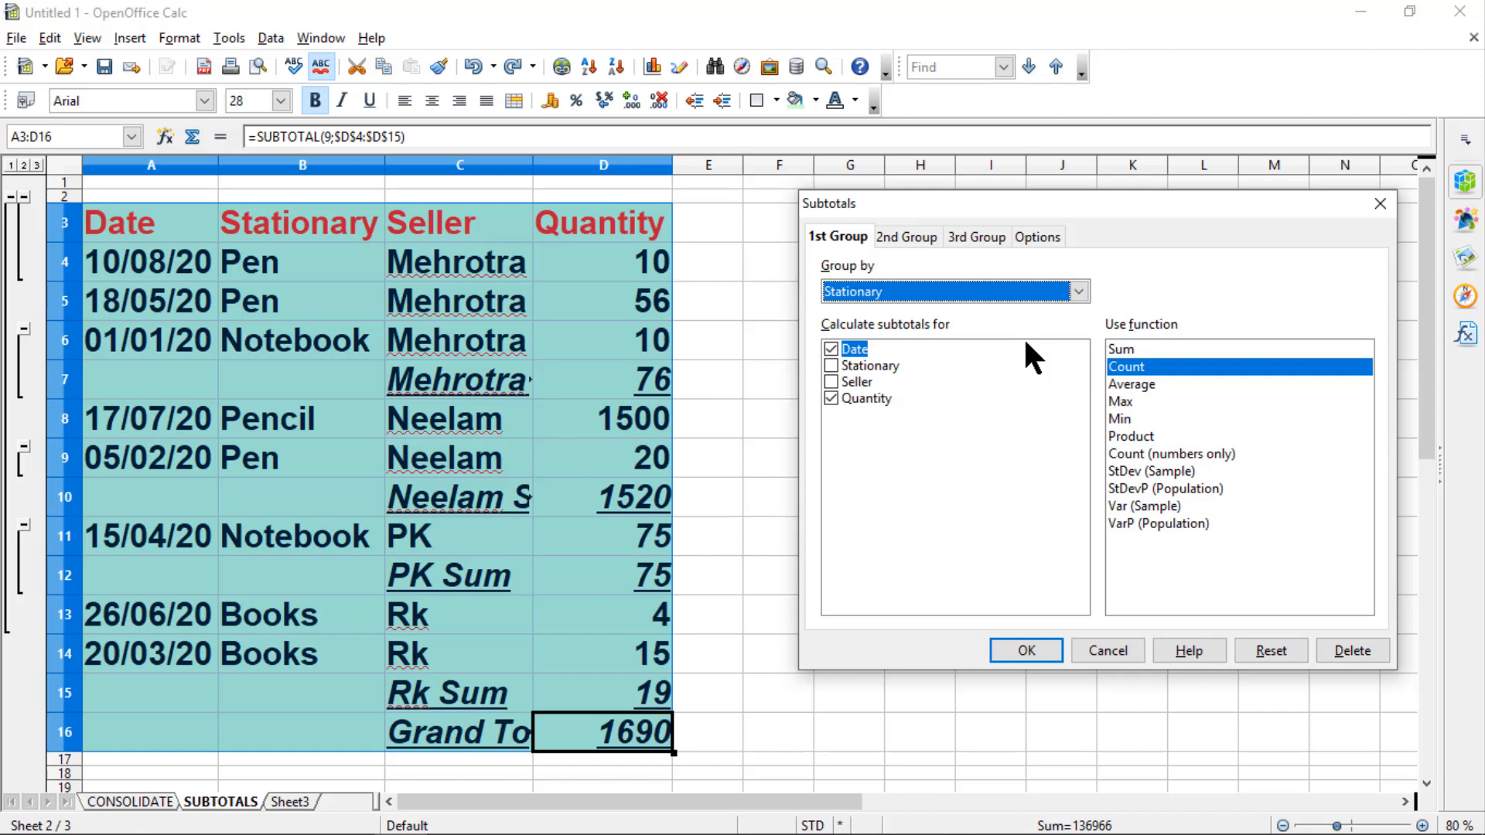
{"action": "left_click", "coordinate": [1027, 651]}
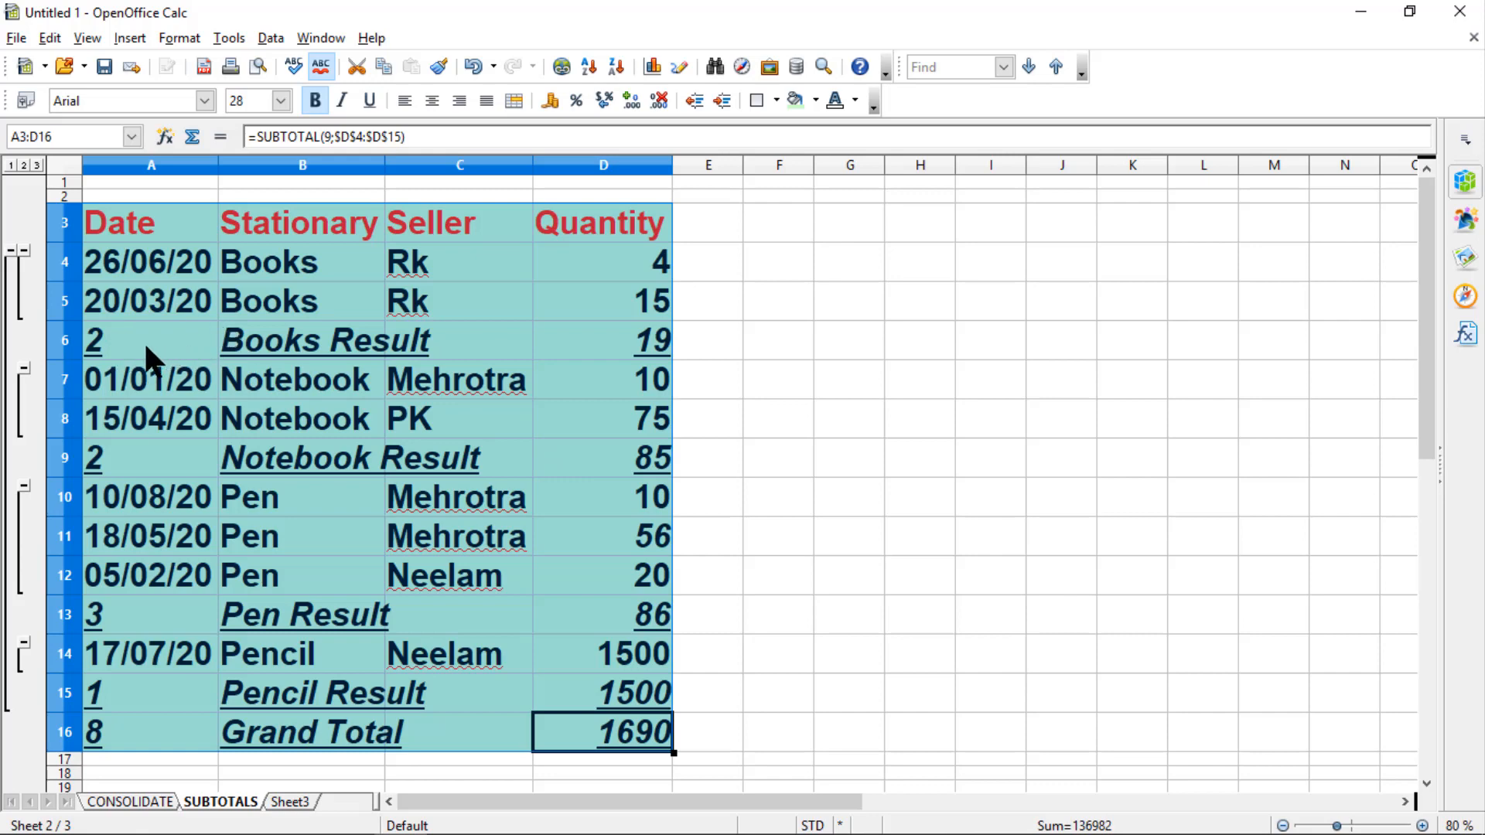
Step: Examine the date count formulas for the stationery groups in A6, A9, A13 and A15
{"action": "left_click", "coordinate": [145, 343]}
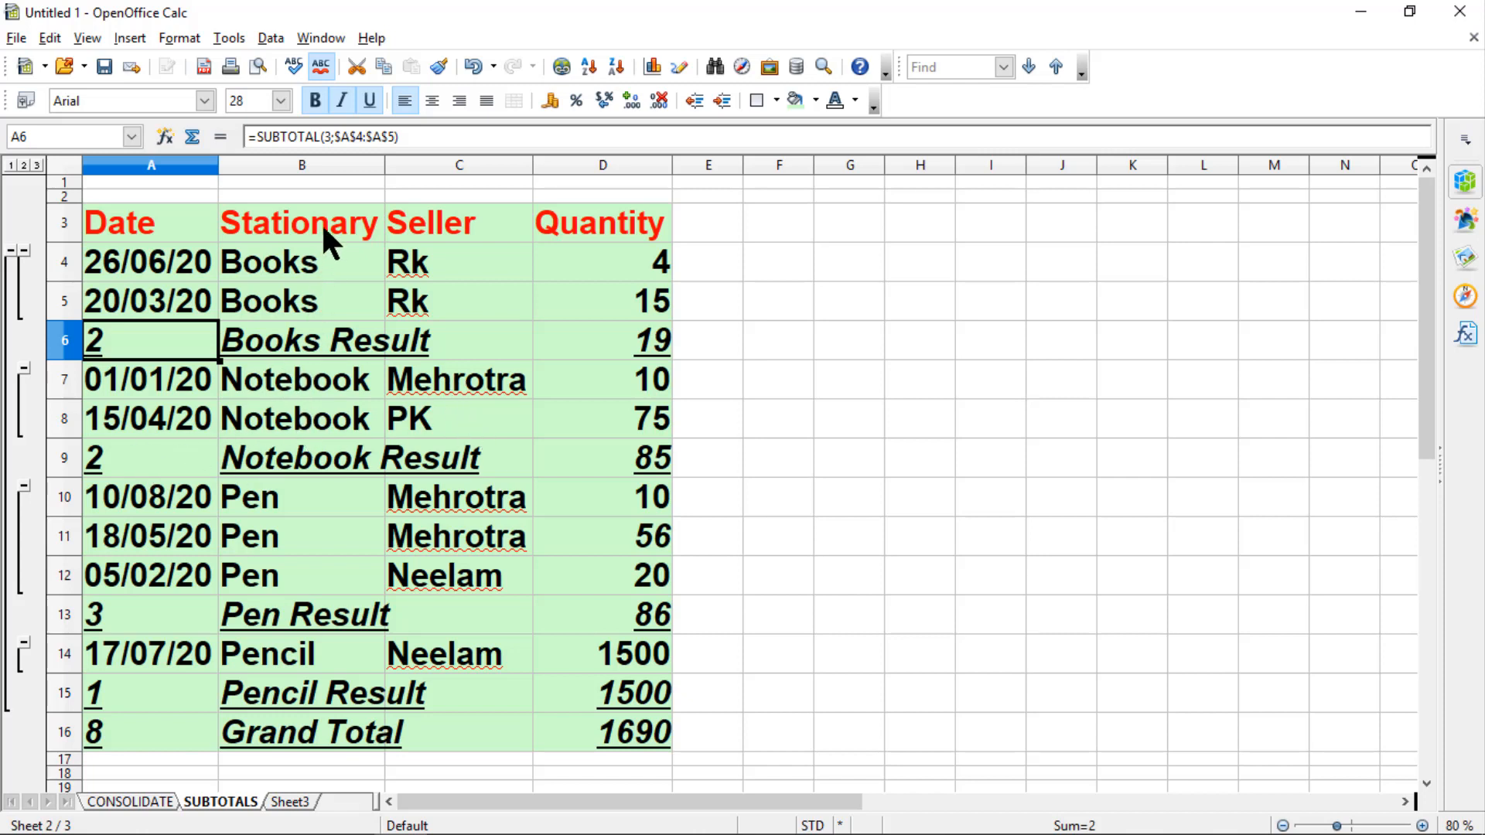
{"action": "left_click", "coordinate": [153, 458]}
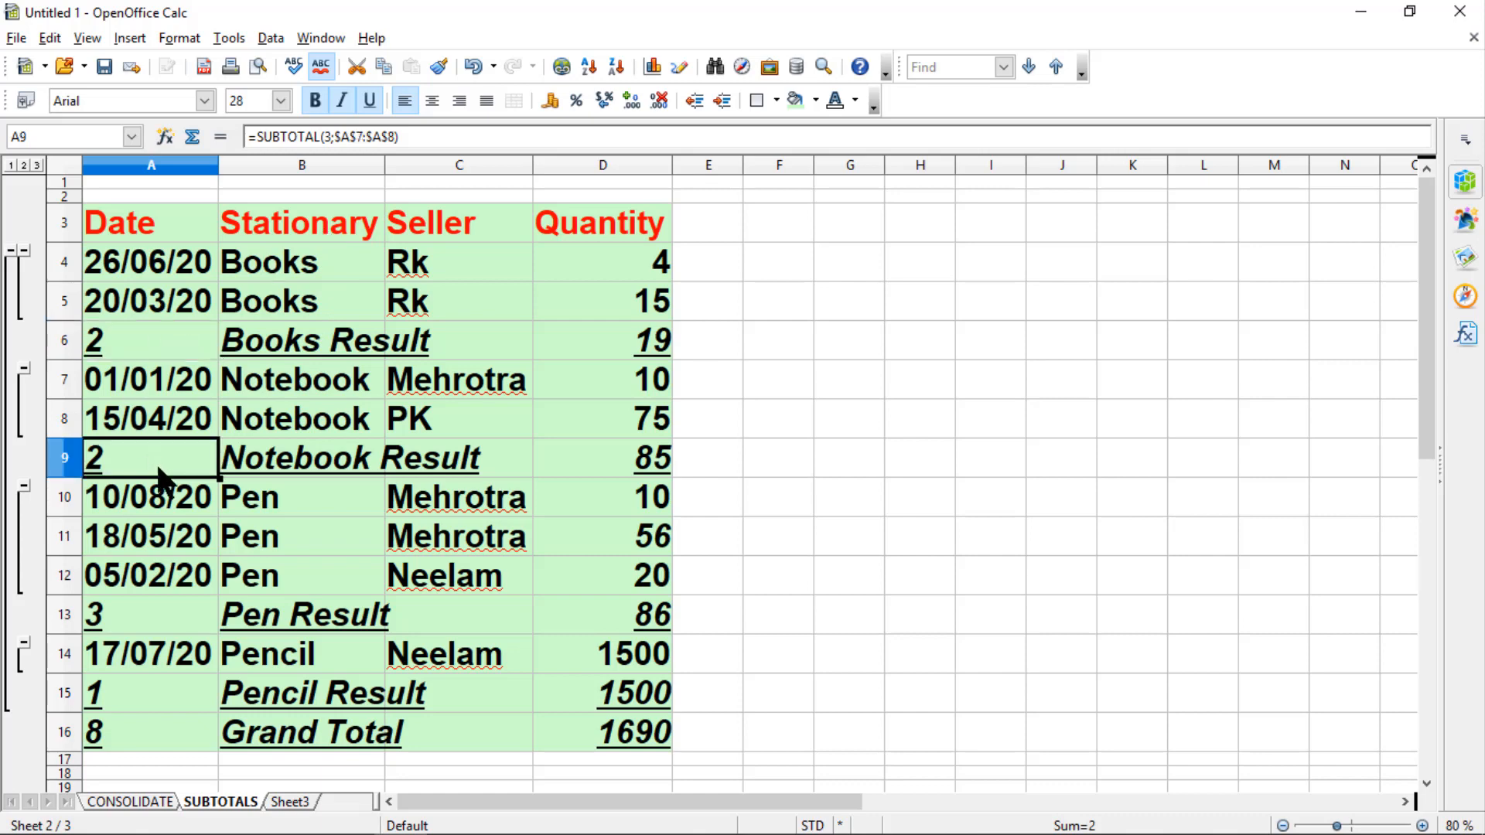
{"action": "left_click", "coordinate": [109, 614]}
{"action": "scroll", "coordinate": [226, 630], "scroll_direction": "down", "scroll_amount": 1}
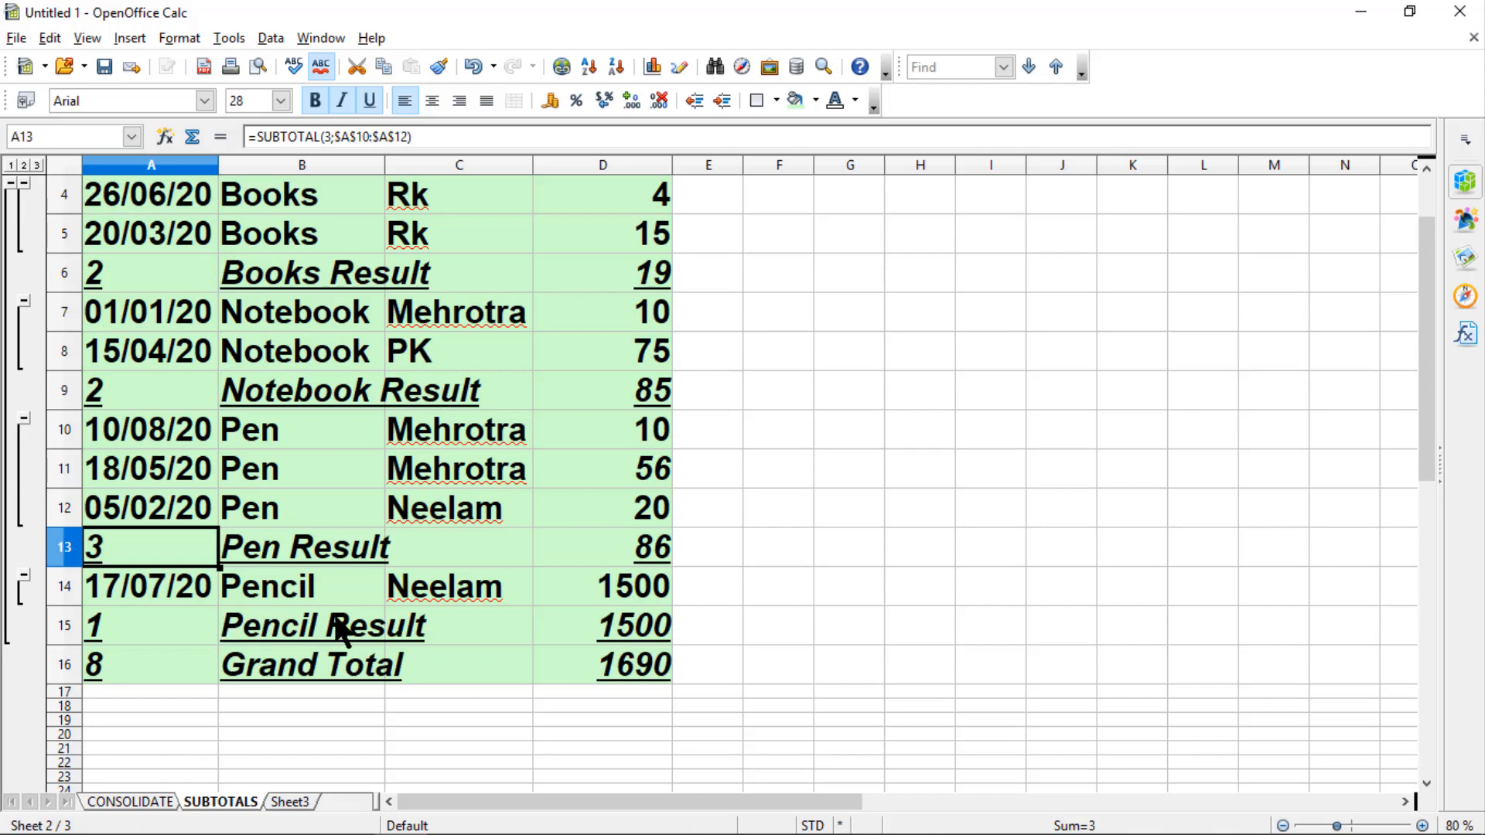
{"action": "left_click", "coordinate": [241, 594]}
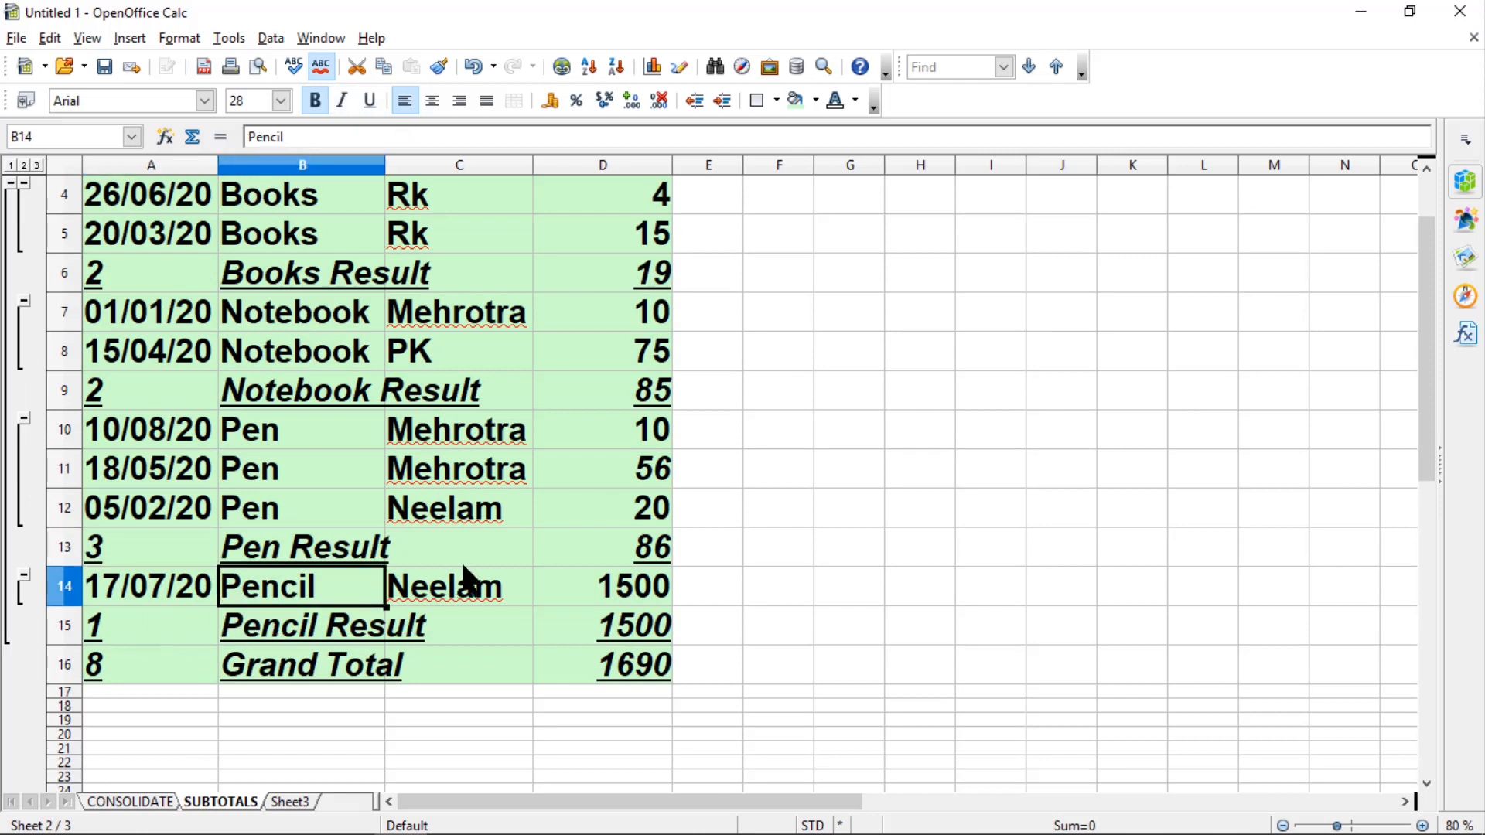
{"action": "left_click", "coordinate": [131, 620]}
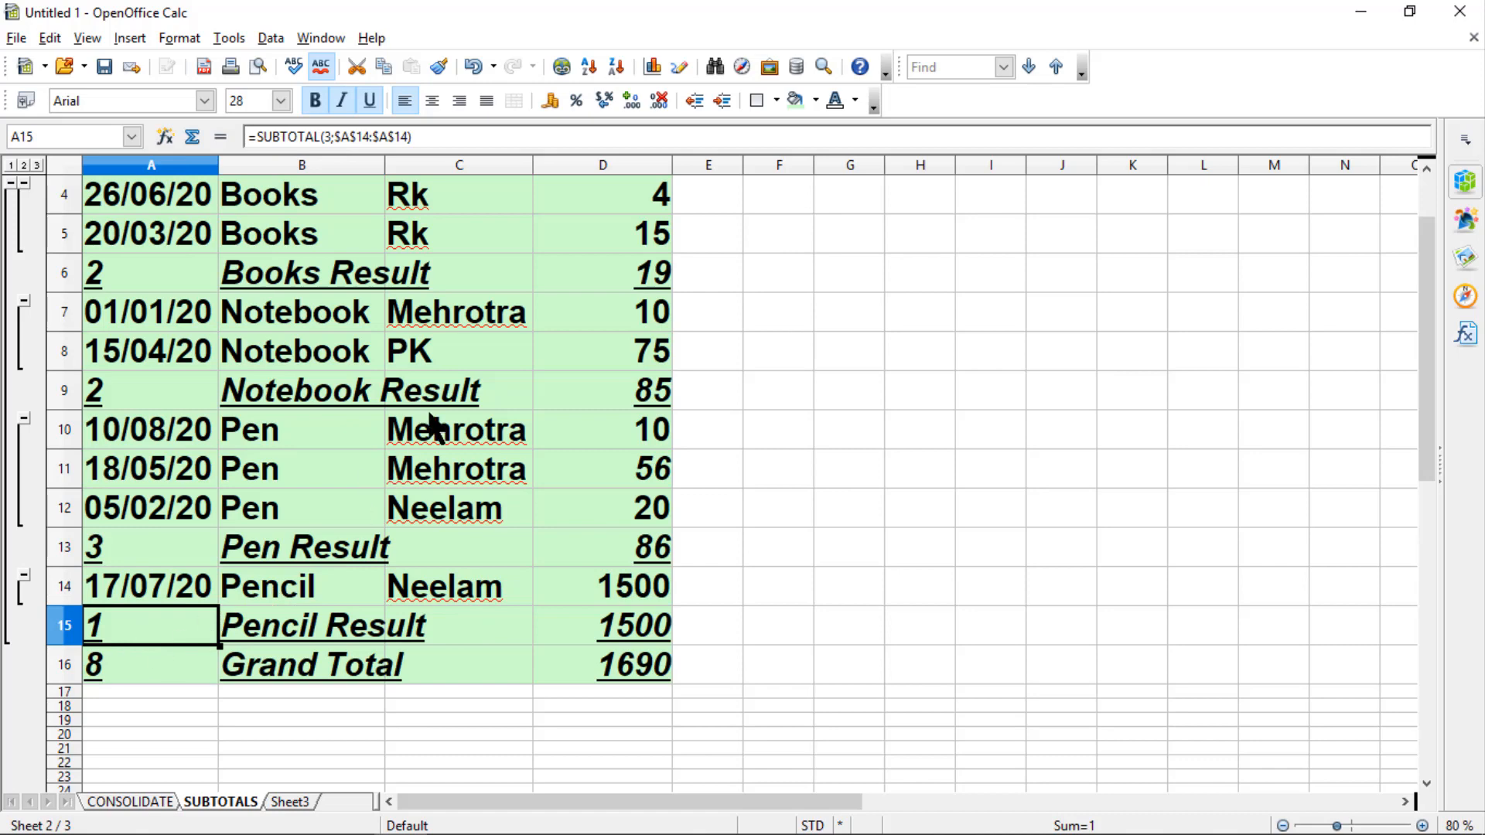
{"action": "scroll", "coordinate": [478, 399], "scroll_direction": "up", "scroll_amount": 1}
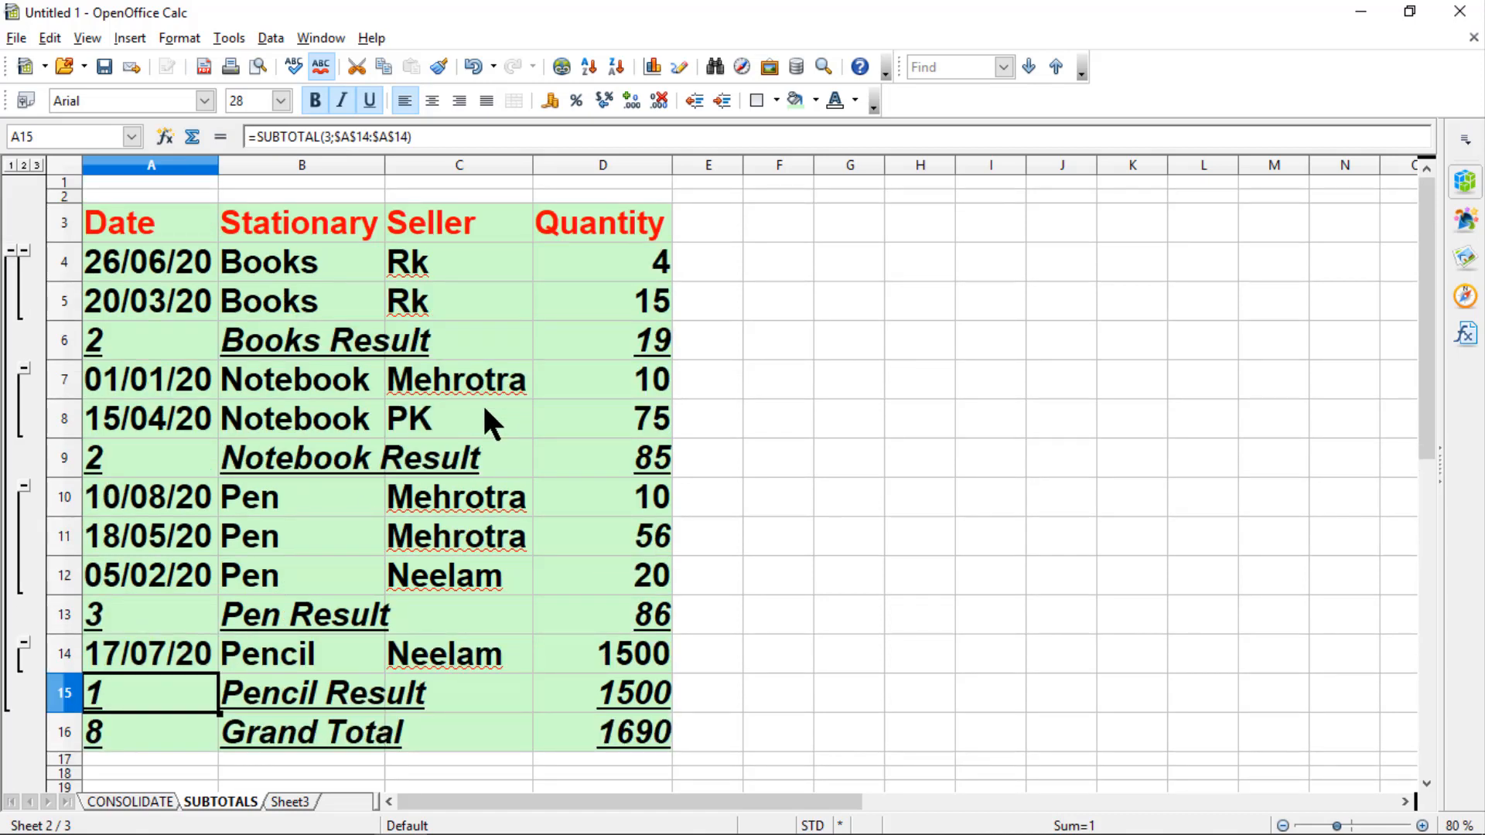